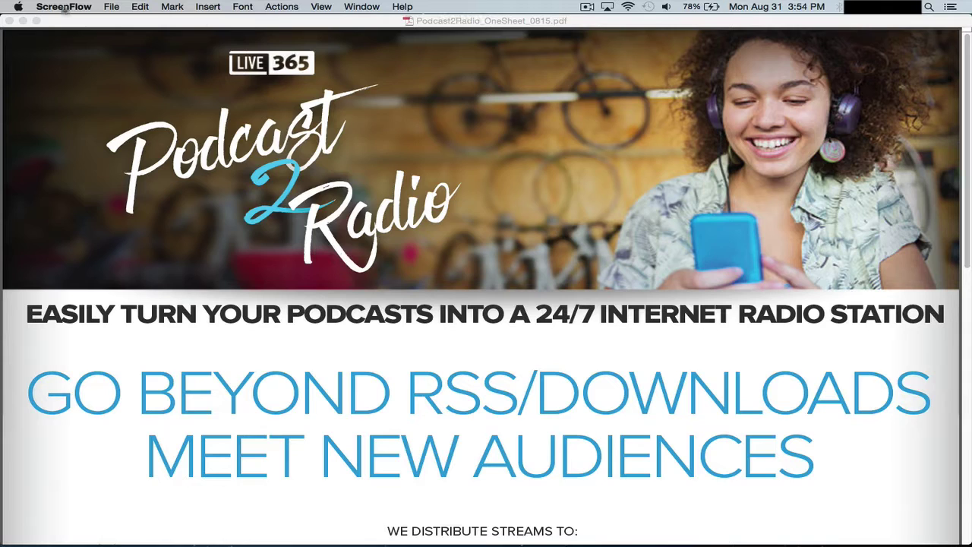
# - Bring Studio365's Broadcast Manager and its login dialog to the front
pyautogui.moveTo(1, 524)
pyautogui.click(147, 364)
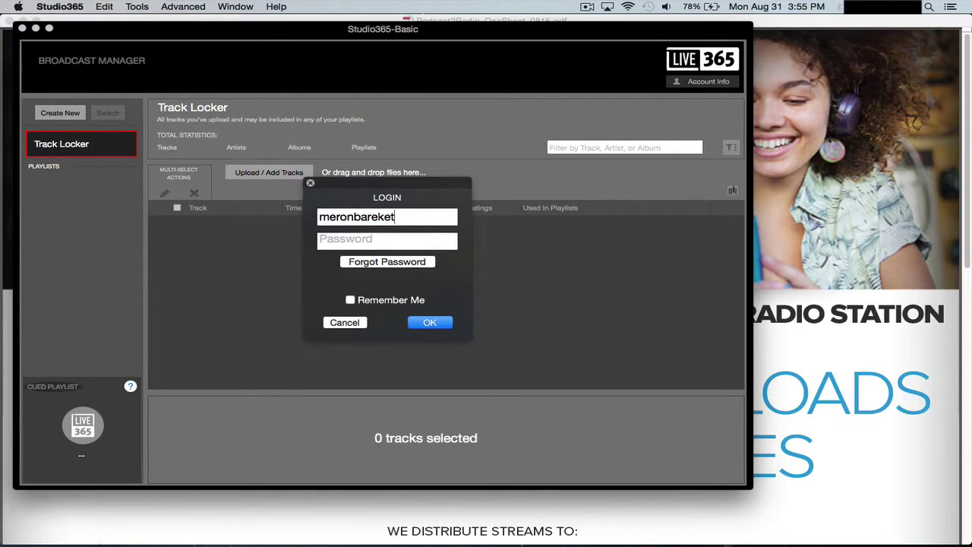
# - Show the Windows users download information on Live365's Broadcast Software page
pyautogui.click(251, 524)
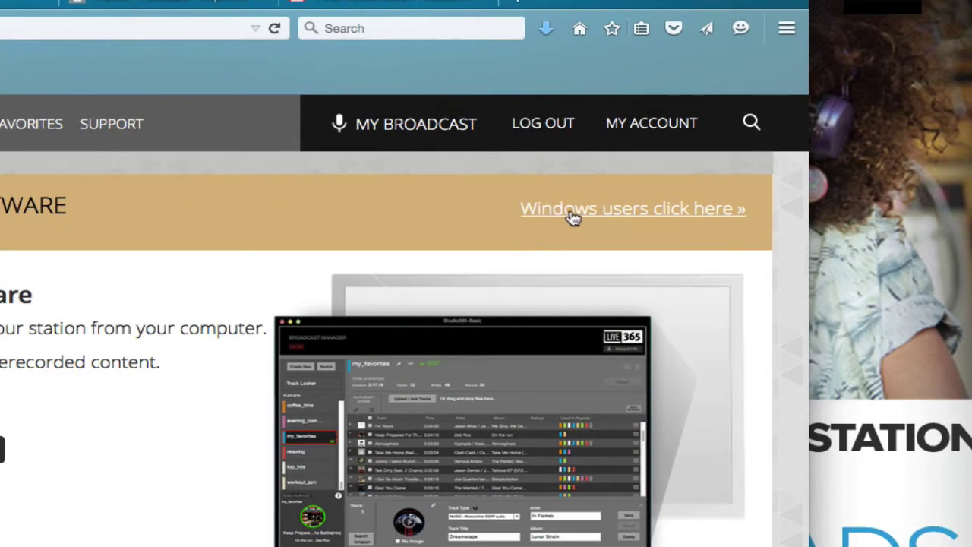
pyautogui.click(679, 167)
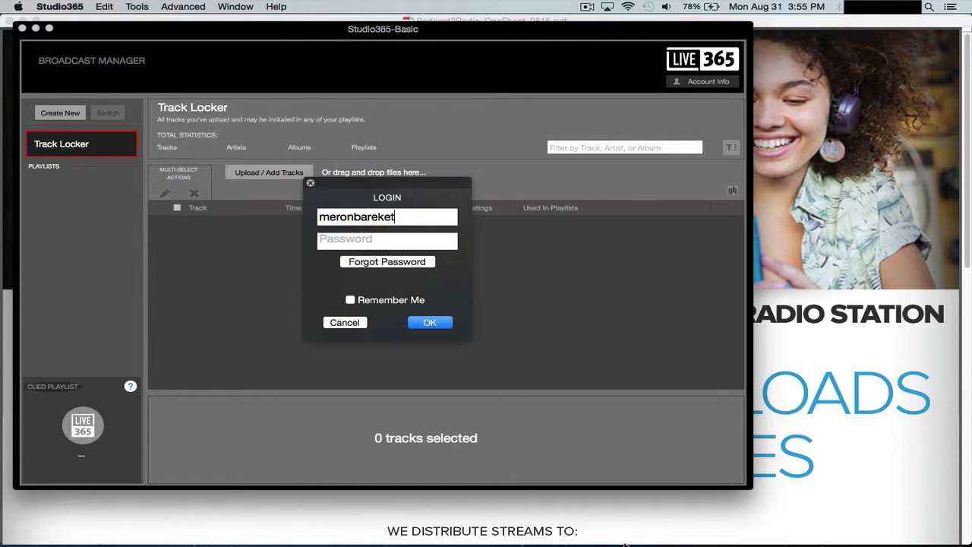
# - Log in to Studio365 with the account password to reach Edit Station Info
pyautogui.click(375, 239)
pyautogui.write('•••••••')
pyautogui.press('Return')
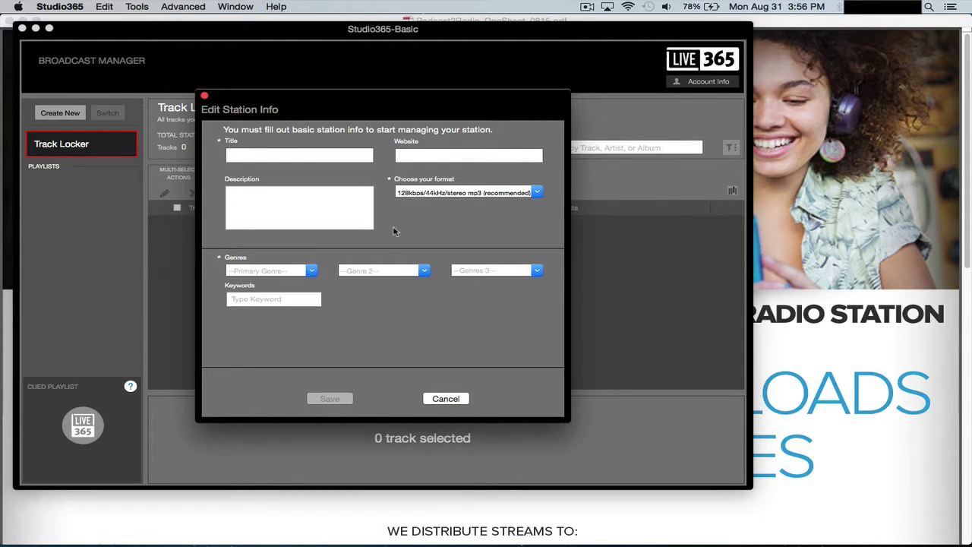
# - Enter 'Inspiring Innovations' as the station title
pyautogui.click(319, 155)
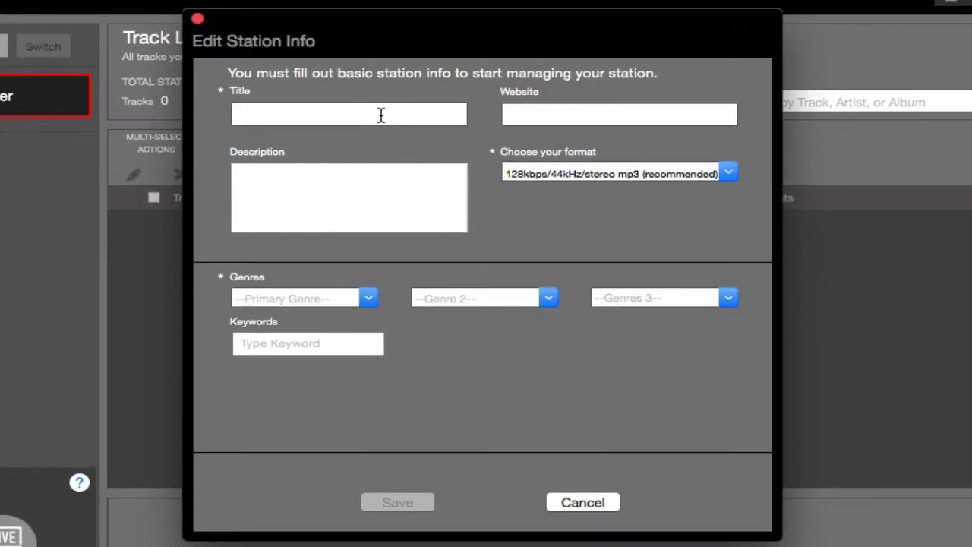
pyautogui.write('Inspiring Innovations')
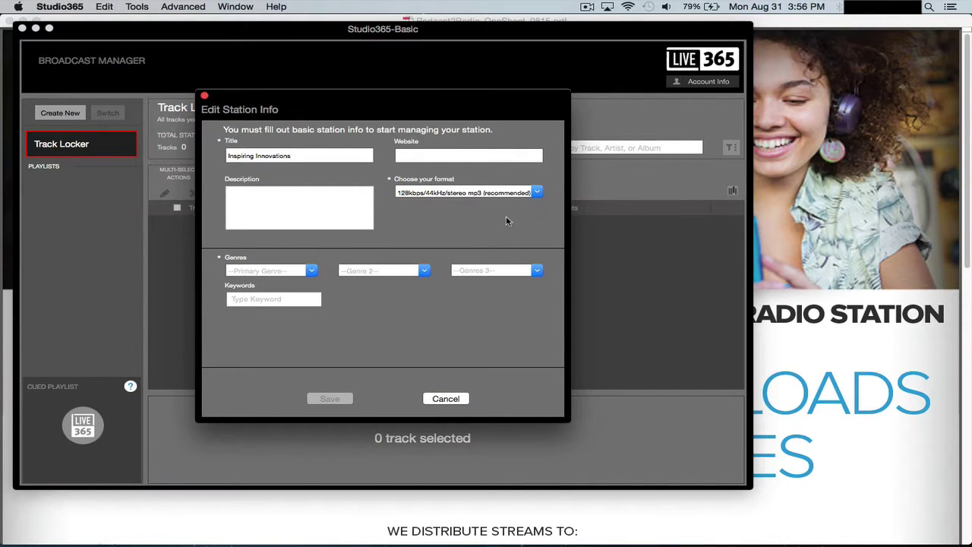
# - Bring the Podcast2Radio PDF forward and scroll to the partner logos and feature columns
pyautogui.click(794, 336)
pyautogui.scroll(-5, 725, 340)
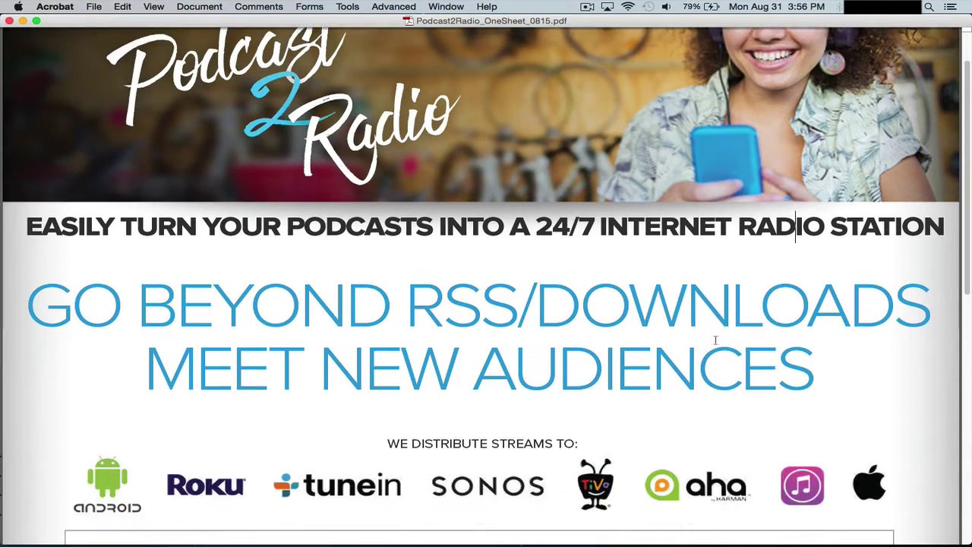
pyautogui.scroll(-6, 716, 340)
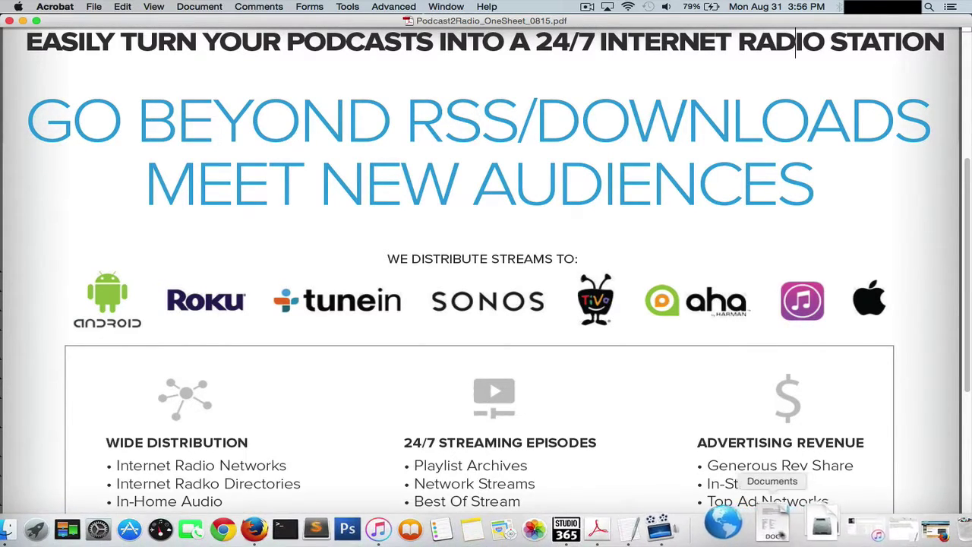
# - Scroll Live365's Devices page past Roku down to the WDTV HD Media Player listing
pyautogui.click(905, 529)
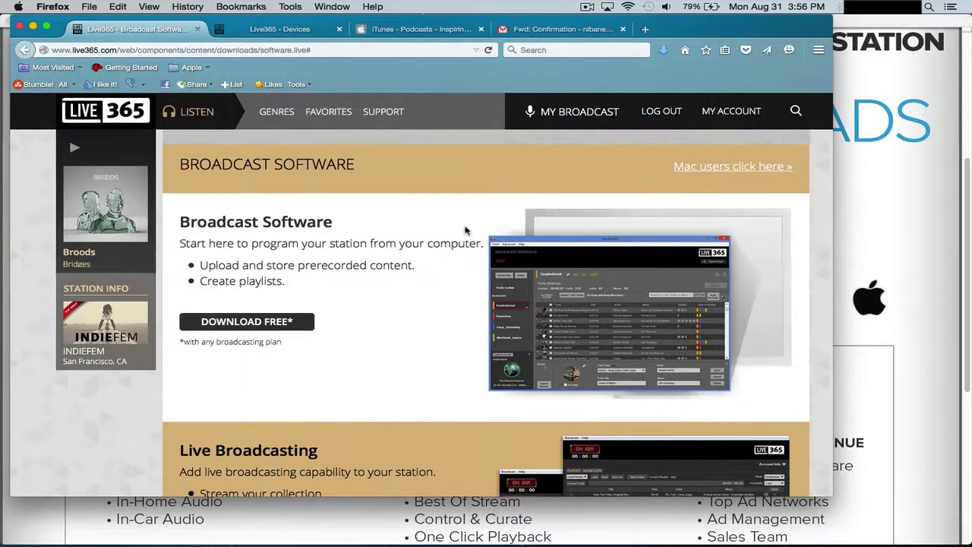
pyautogui.click(303, 28)
pyautogui.scroll(-3, 411, 210)
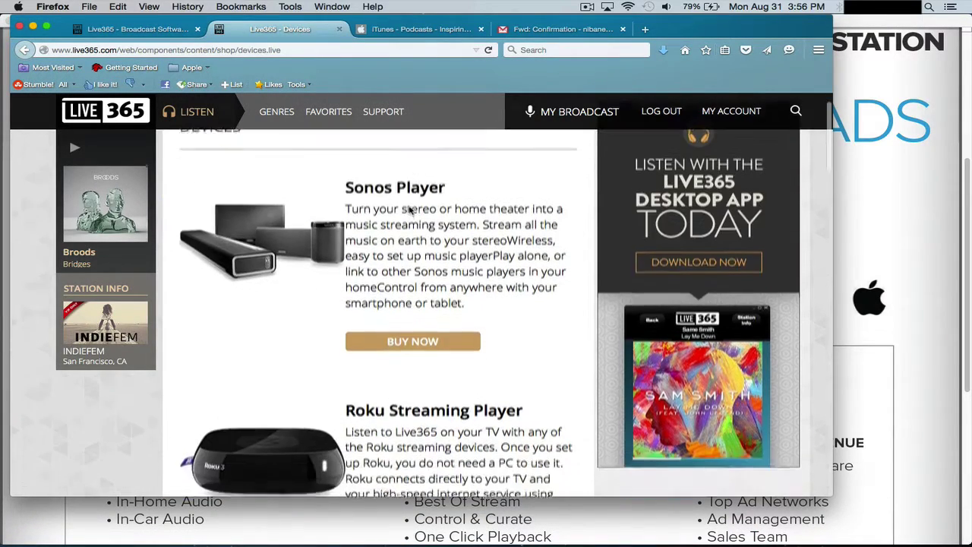
pyautogui.scroll(-5, 410, 210)
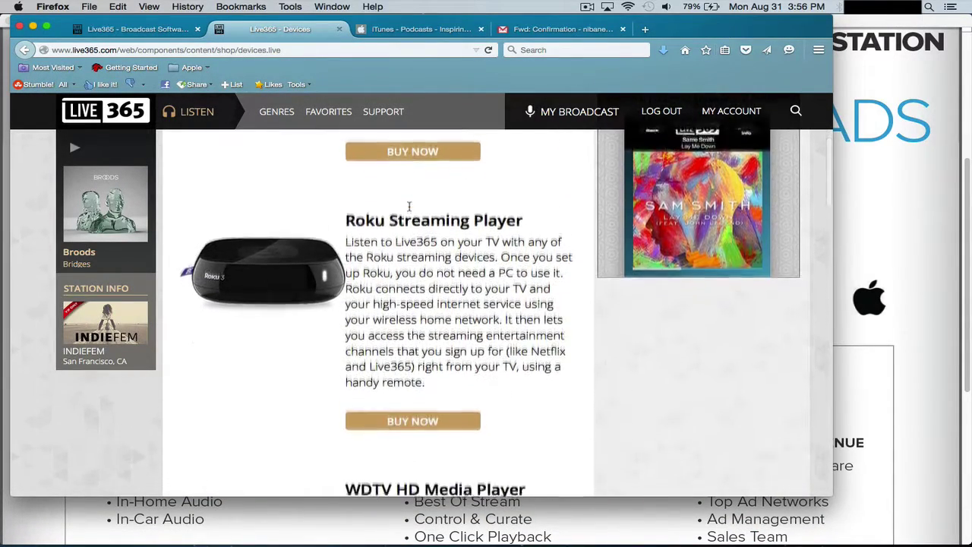
pyautogui.scroll(-3, 410, 205)
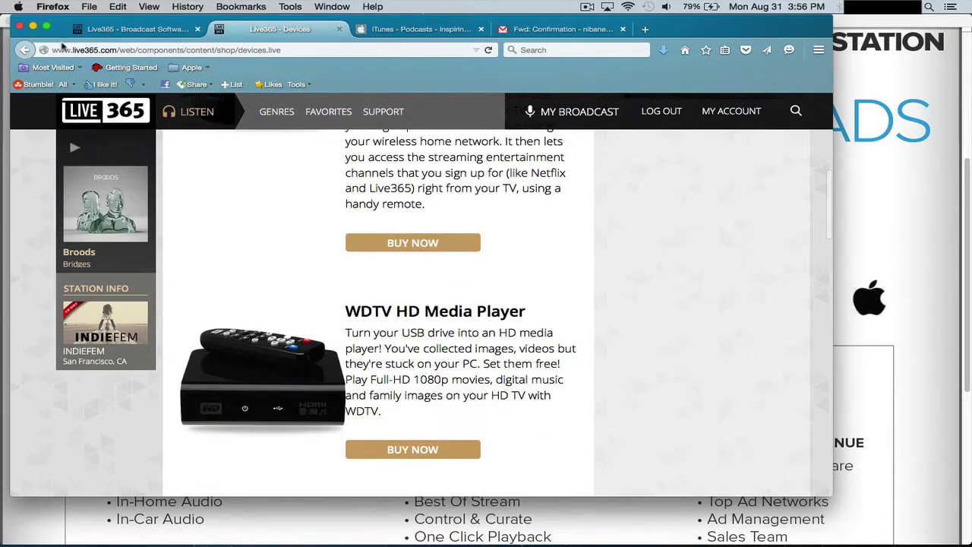
pyautogui.hotkey('ctrl', 'Up')
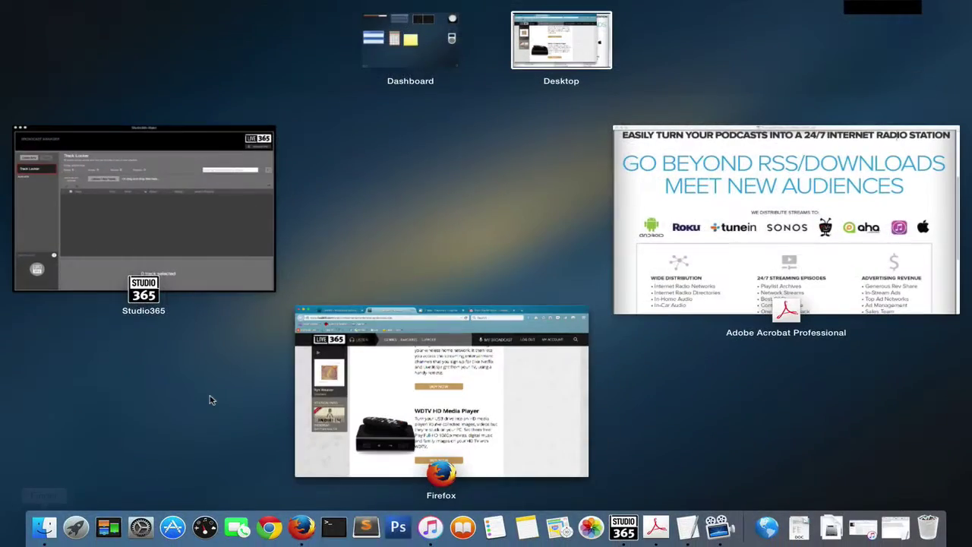
# - Paste the iTunes podcast page address into the station Website field
pyautogui.click(180, 231)
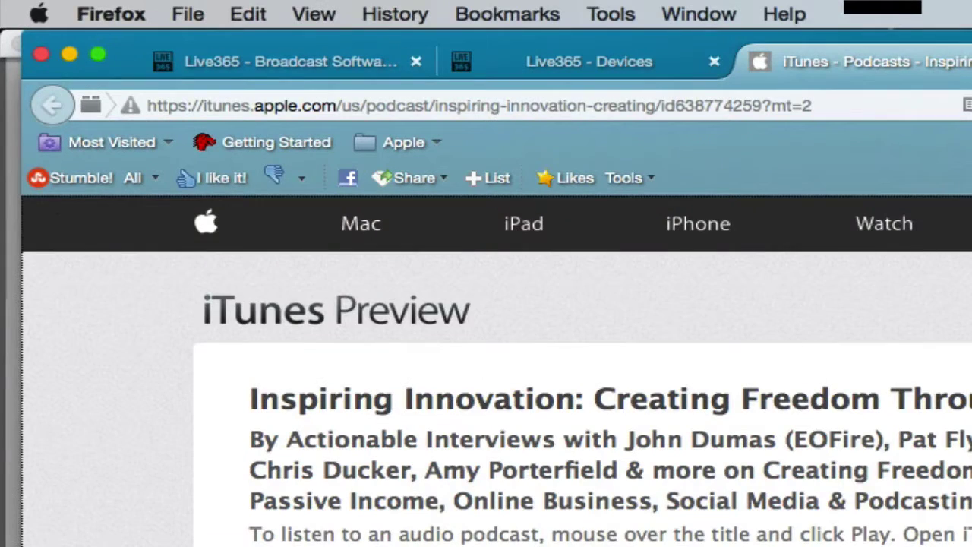
pyautogui.click(742, 95)
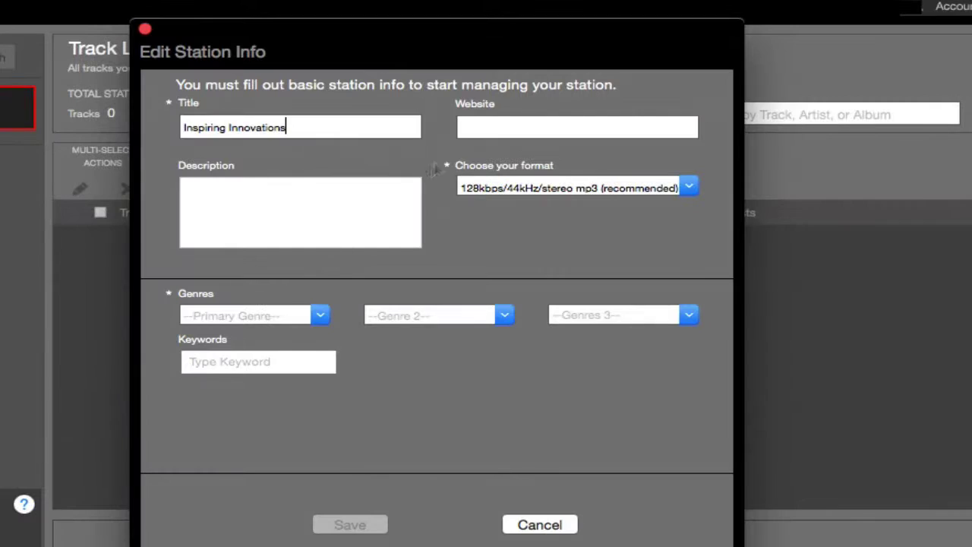
pyautogui.click(484, 127)
pyautogui.press('super+v')
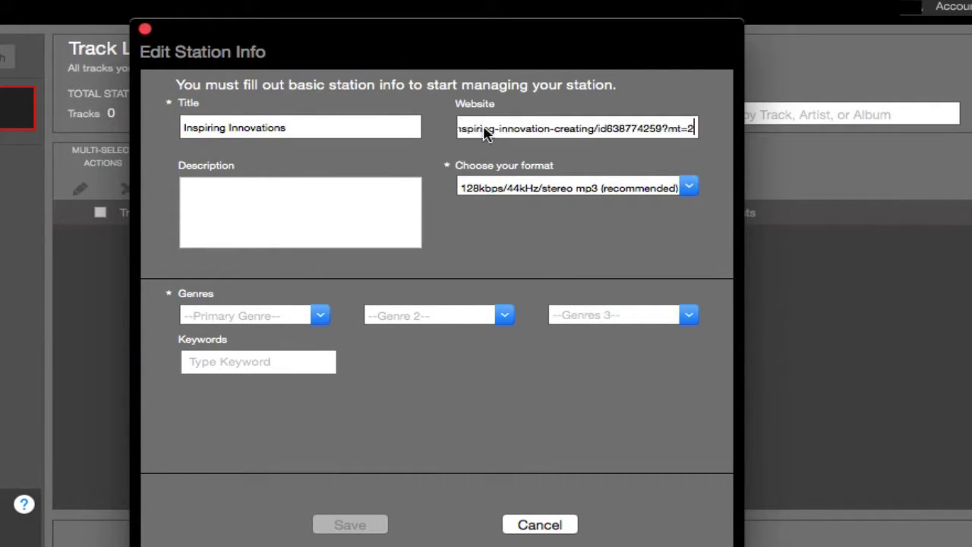
# - Select the station description paragraph in the TextEdit note
pyautogui.click(345, 214)
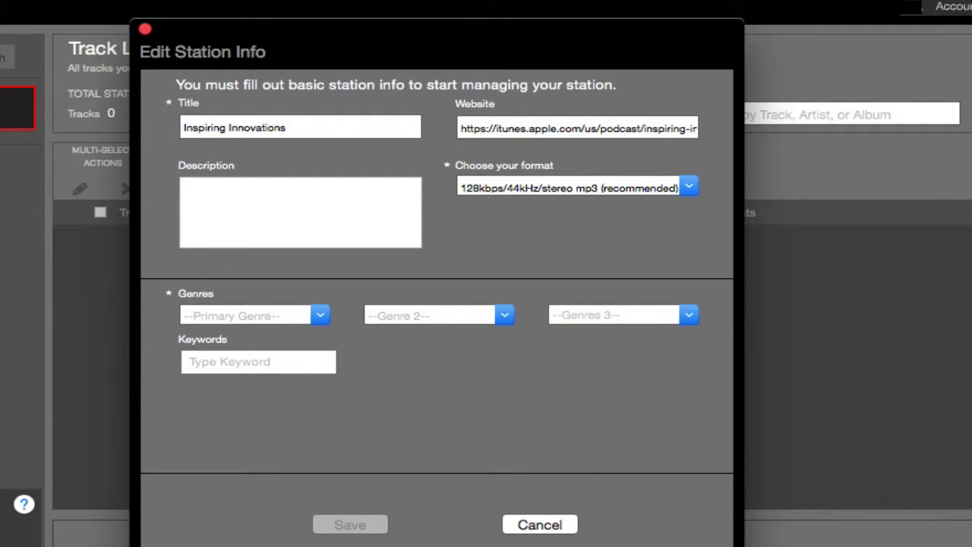
pyautogui.press('super+Tab')
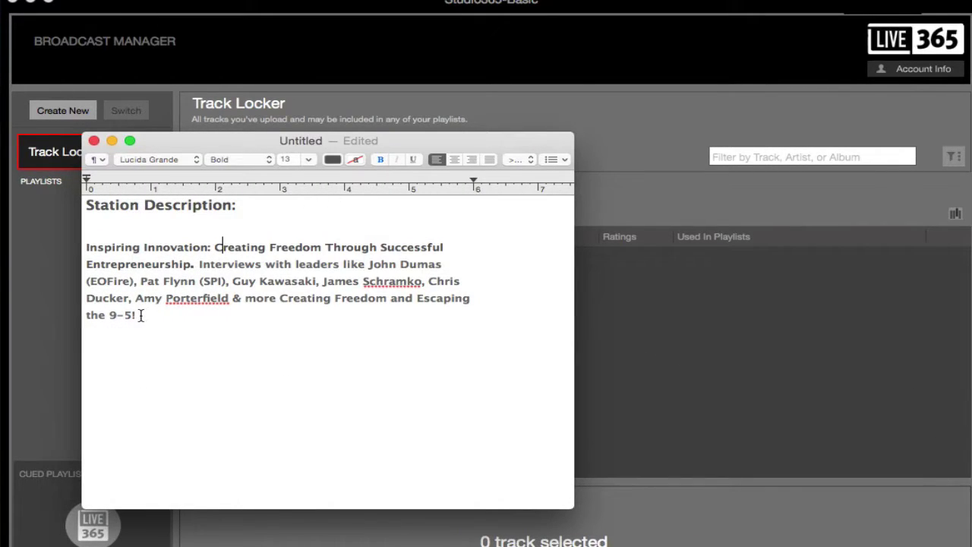
pyautogui.moveTo(139, 315); pyautogui.dragTo(85, 247)
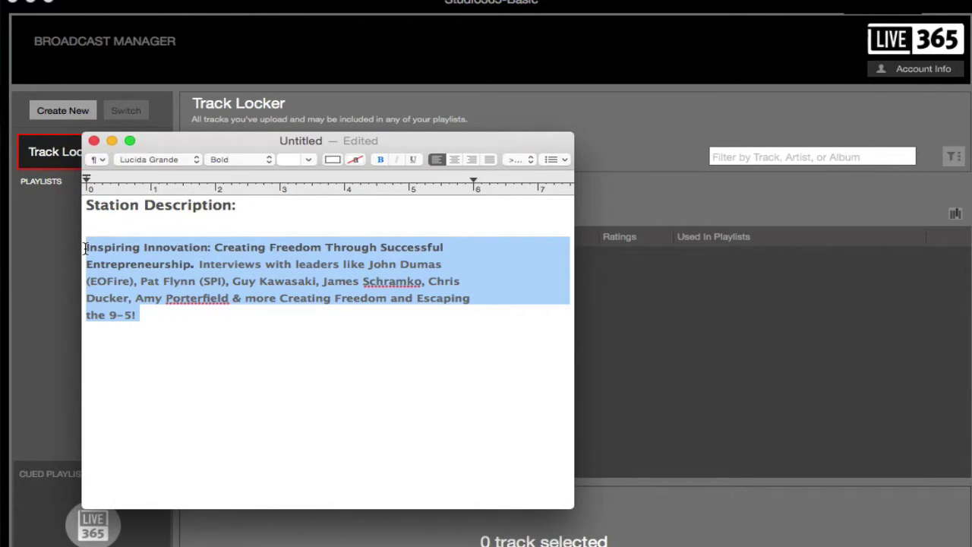
pyautogui.hotkey('ctrl', 'Up')
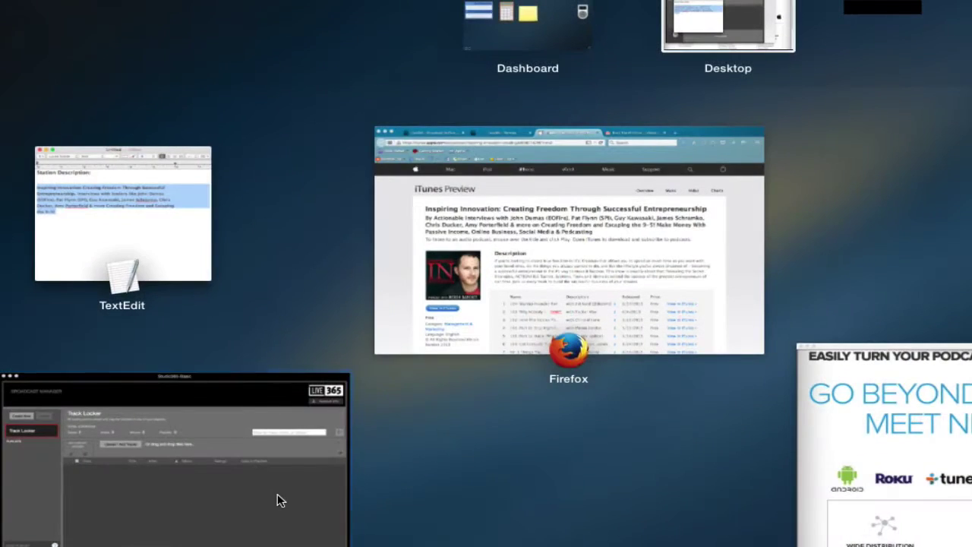
# - Paste the entrepreneur-interview station description into the Description box
pyautogui.click(278, 499)
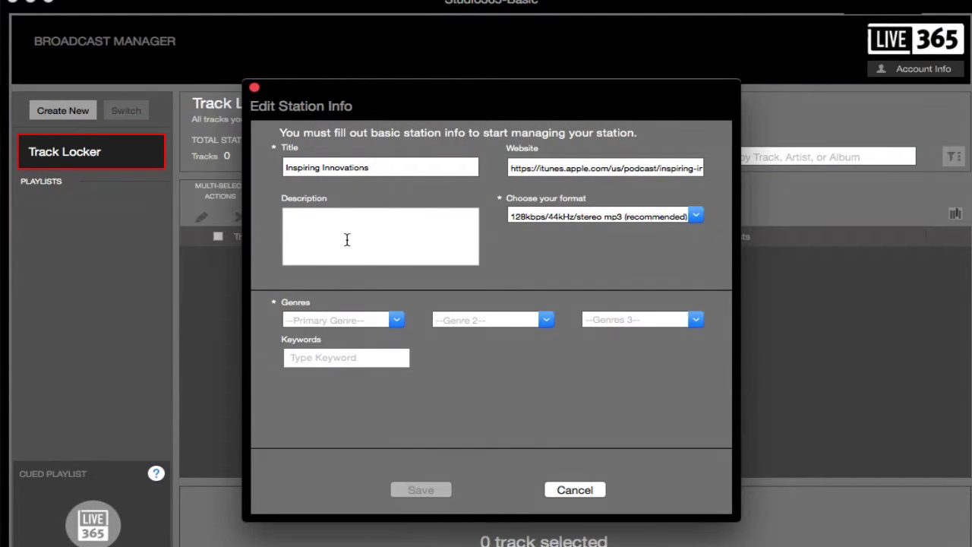
pyautogui.press('super+v')
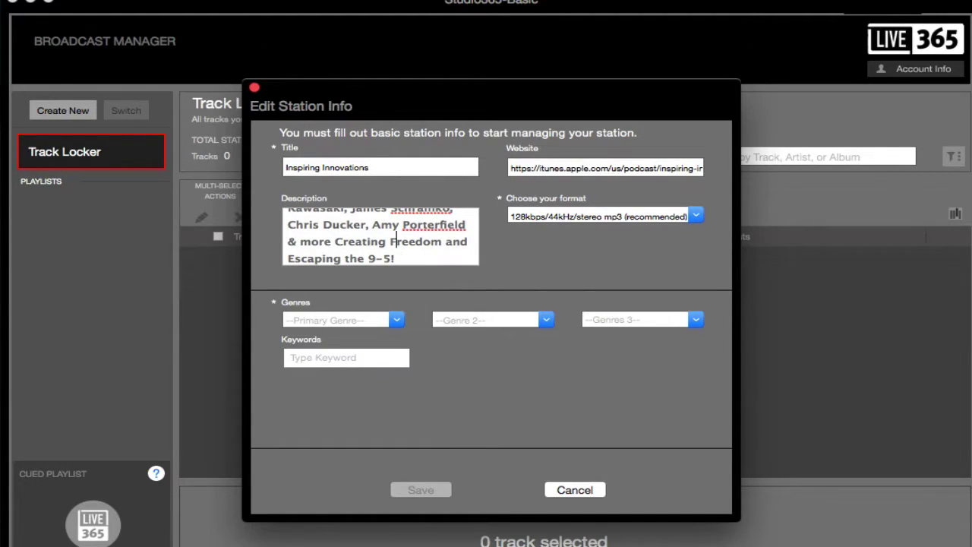
pyautogui.scroll(5, 393, 242)
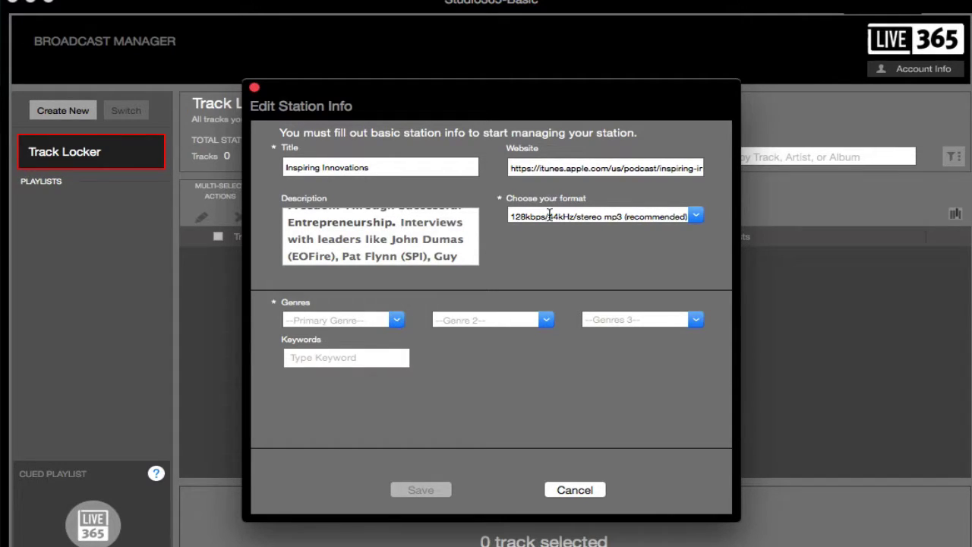
# - Scroll the Primary Genre list down and choose Talk
pyautogui.click(396, 320)
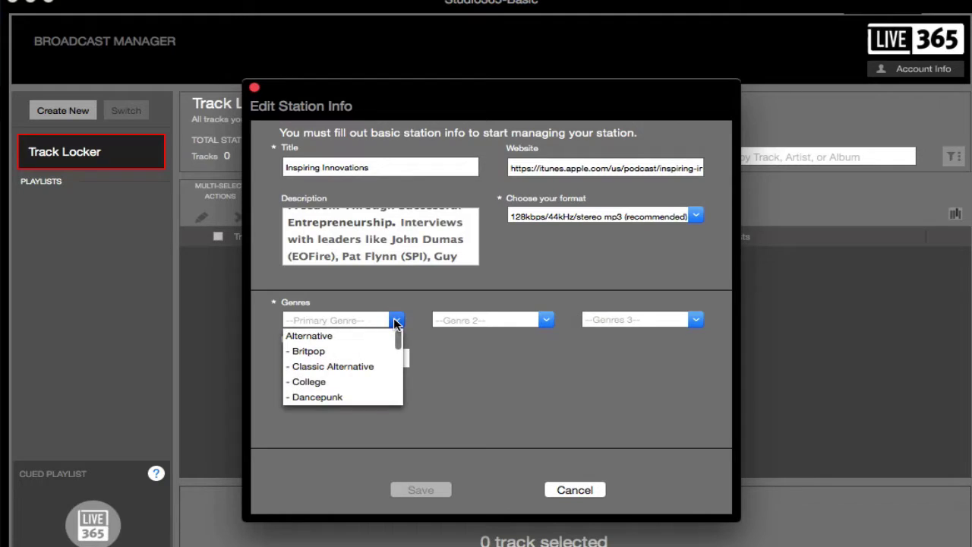
pyautogui.scroll(-5, 363, 348)
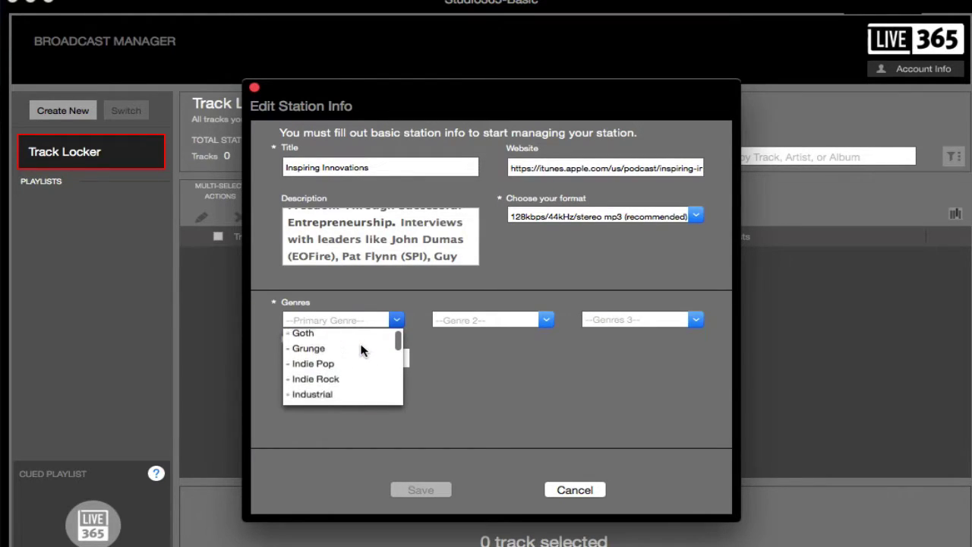
pyautogui.scroll(-10, 361, 349)
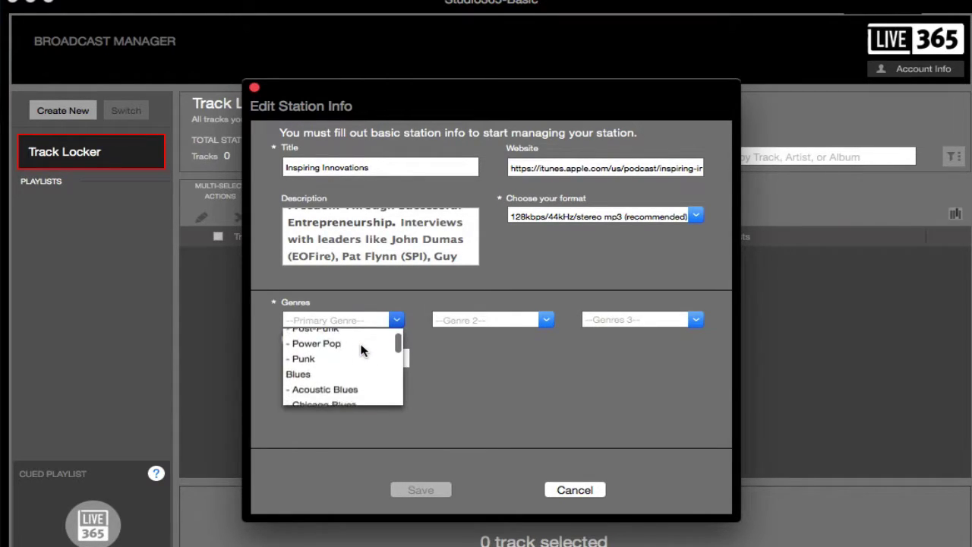
pyautogui.scroll(-10, 362, 349)
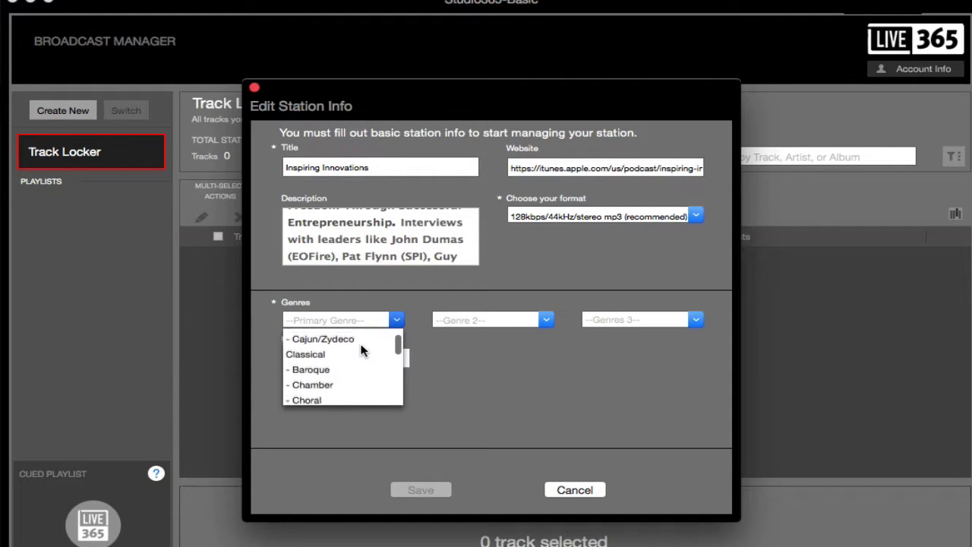
pyautogui.scroll(-8, 362, 349)
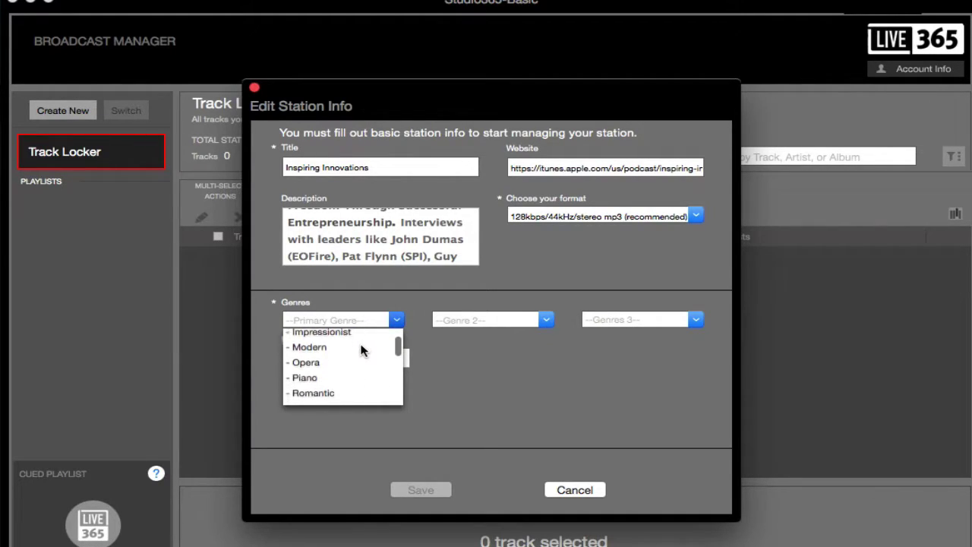
pyautogui.scroll(-10, 361, 349)
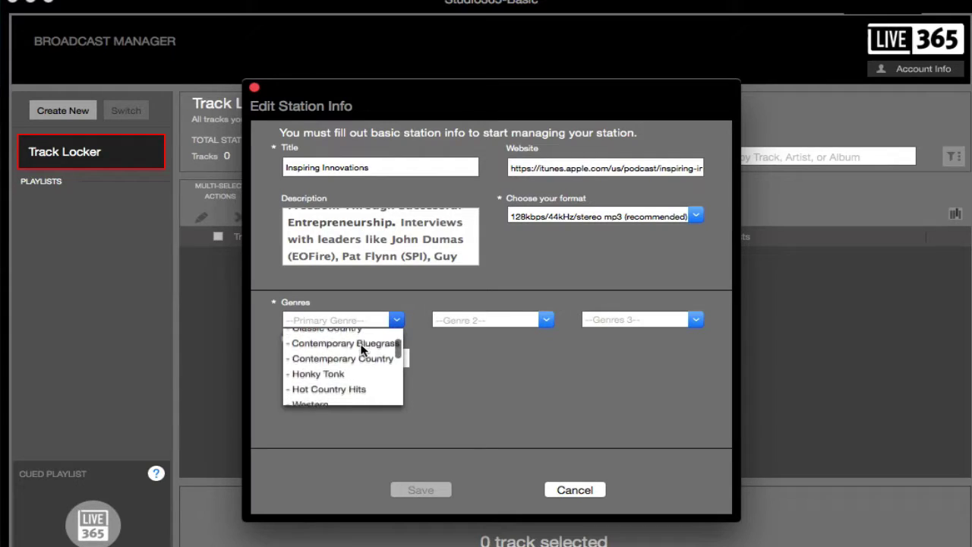
pyautogui.scroll(-10, 362, 350)
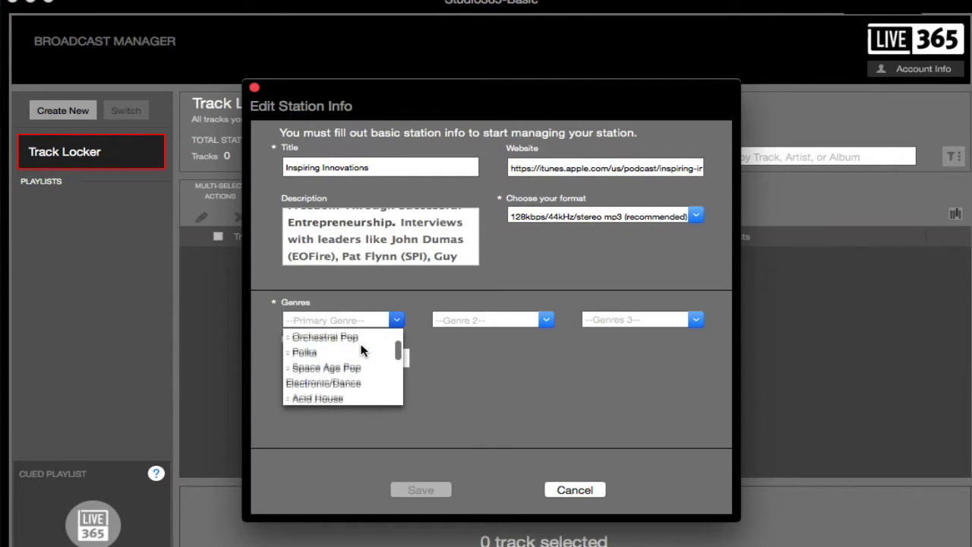
pyautogui.scroll(-10, 362, 350)
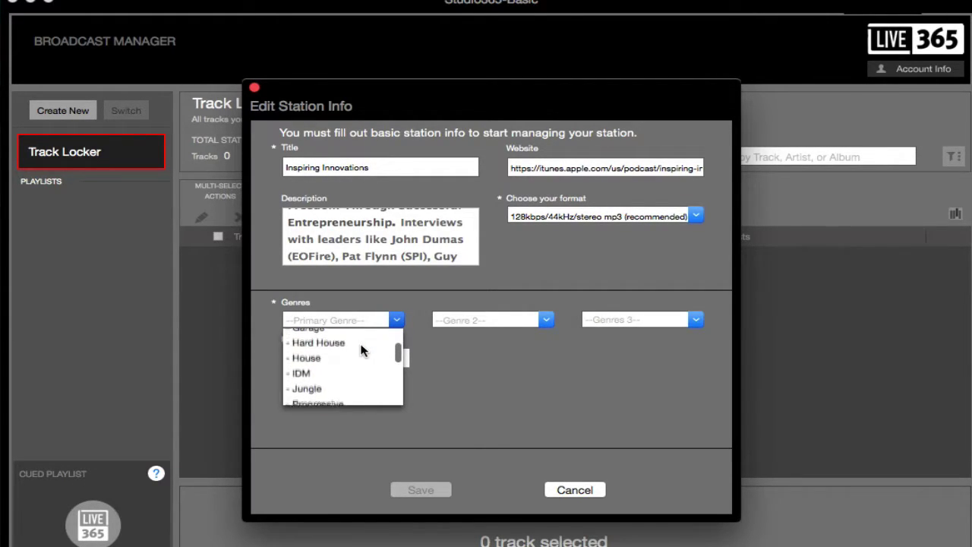
pyautogui.scroll(-10, 362, 350)
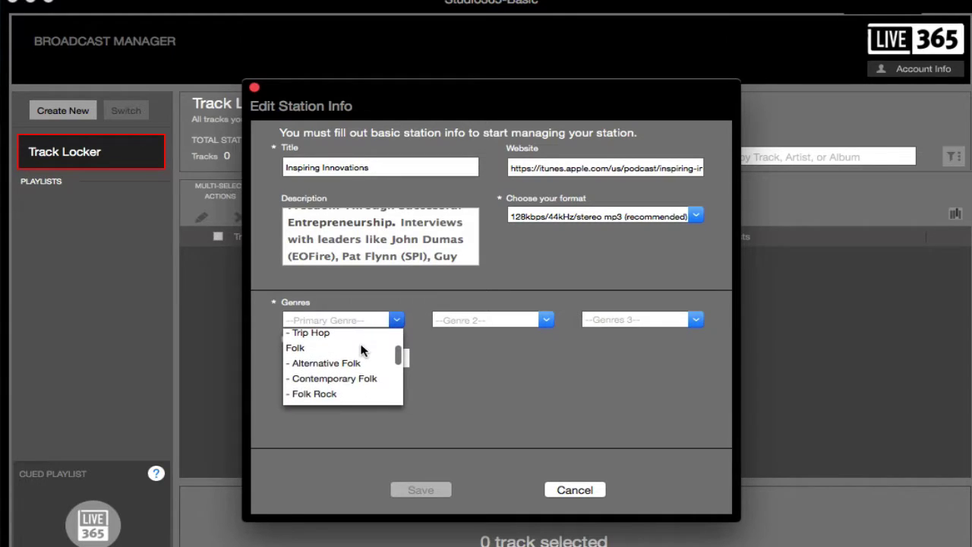
pyautogui.scroll(-6, 362, 349)
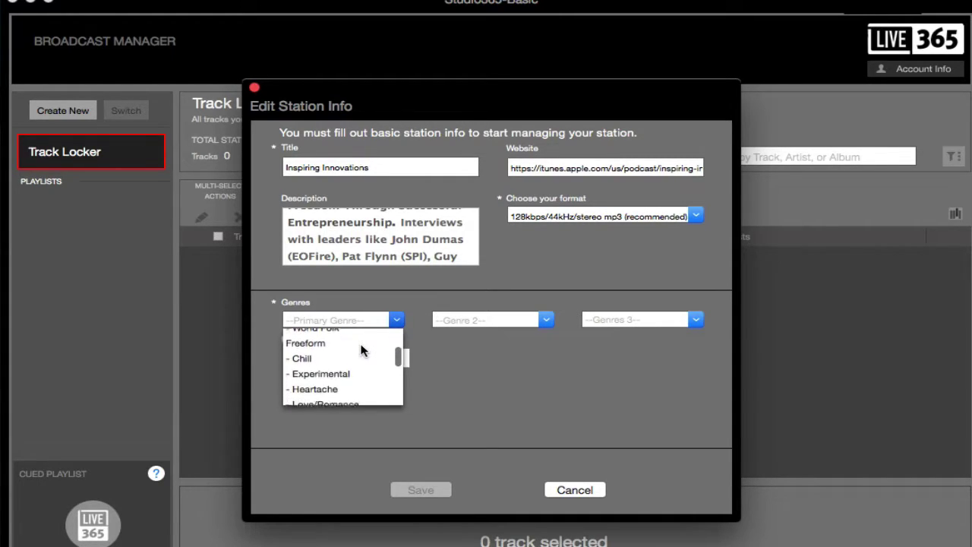
pyautogui.scroll(-6, 362, 350)
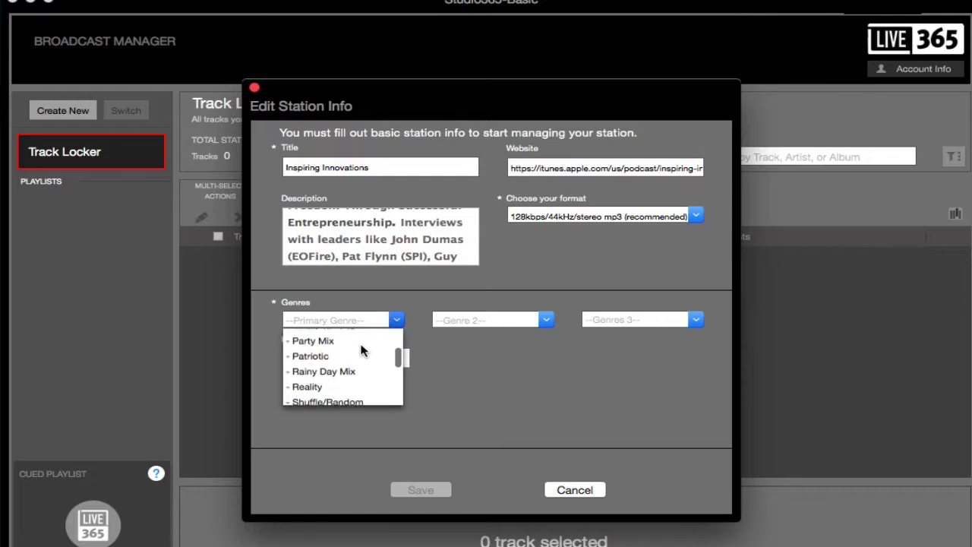
pyautogui.scroll(-6, 361, 349)
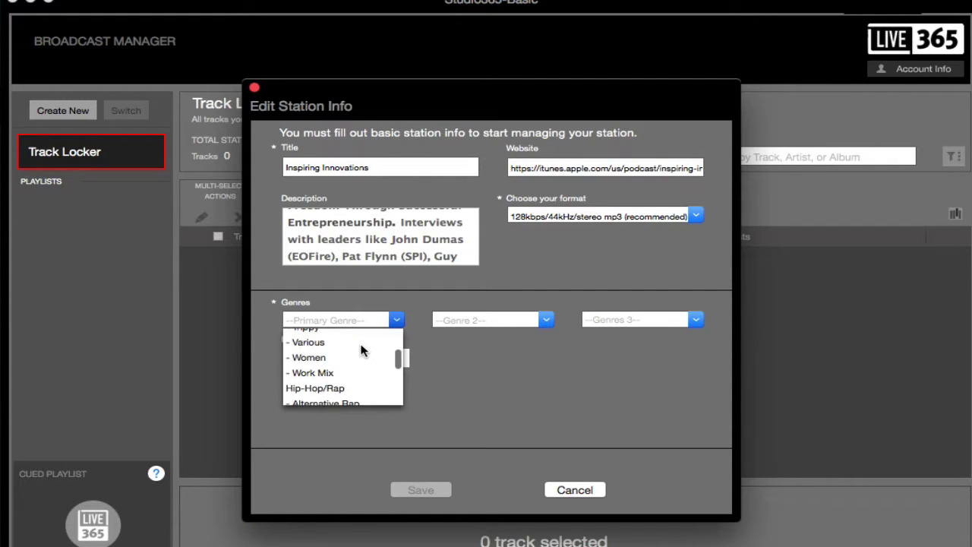
pyautogui.scroll(-6, 362, 349)
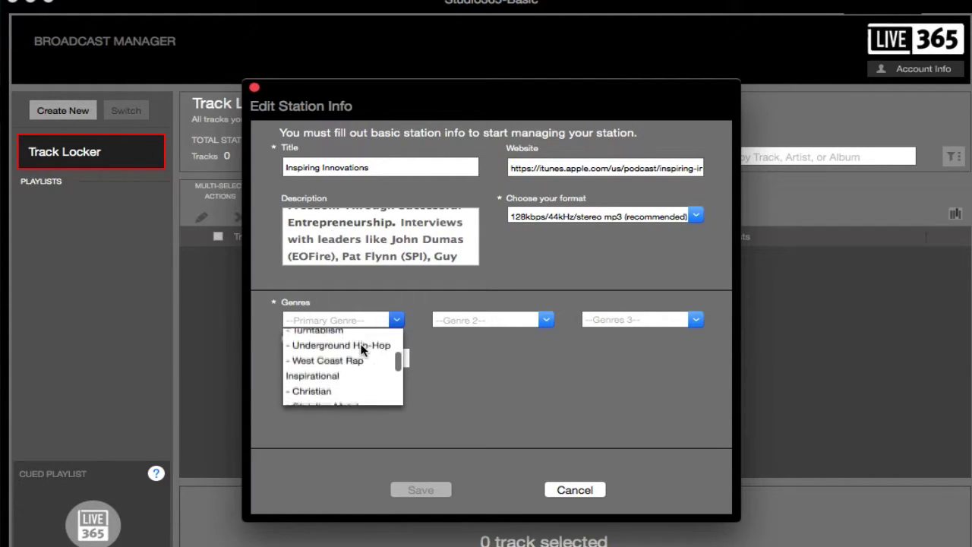
pyautogui.scroll(-6, 361, 349)
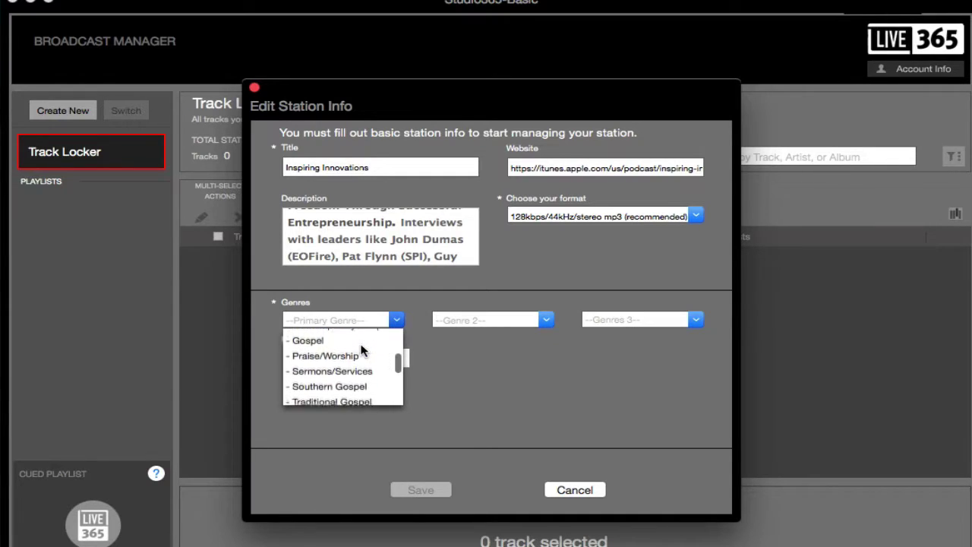
pyautogui.scroll(-6, 362, 349)
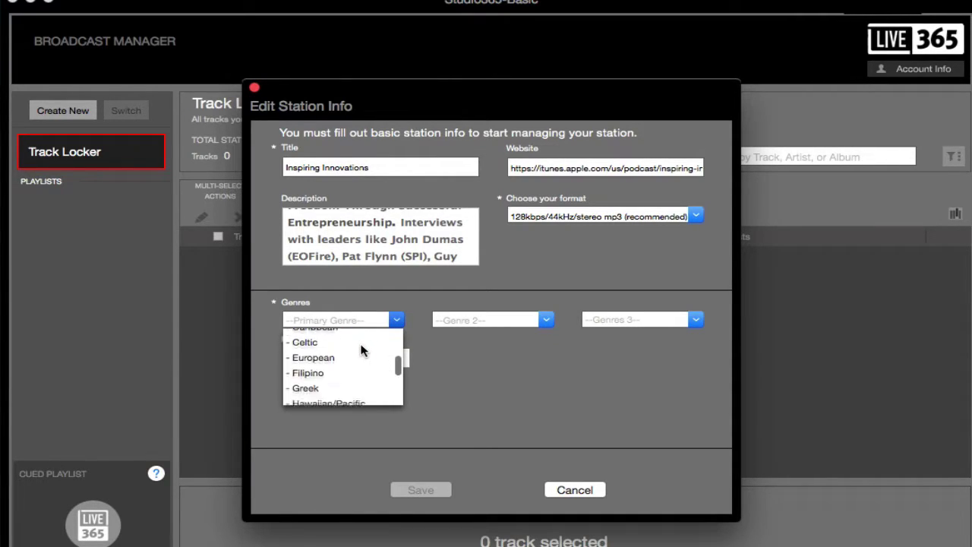
pyautogui.scroll(-6, 361, 349)
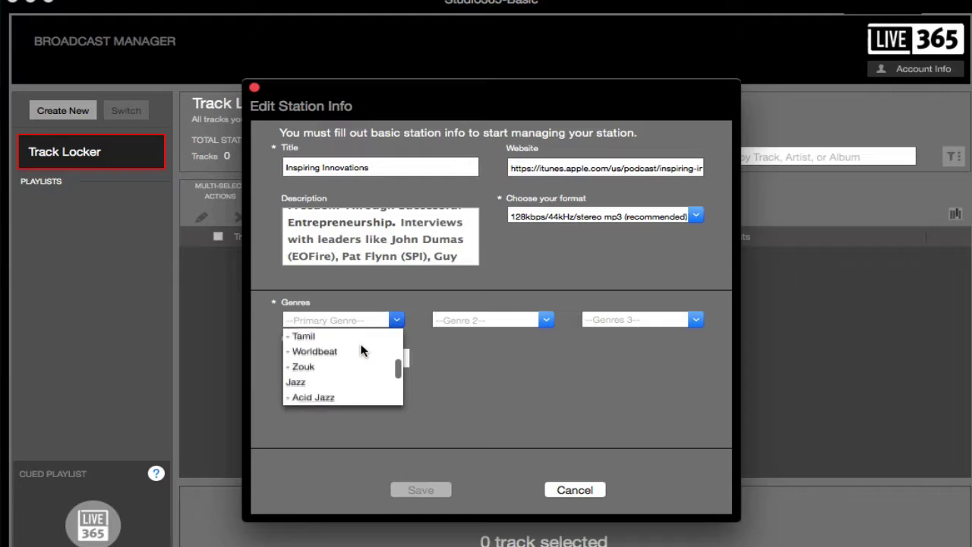
pyautogui.scroll(-5, 362, 350)
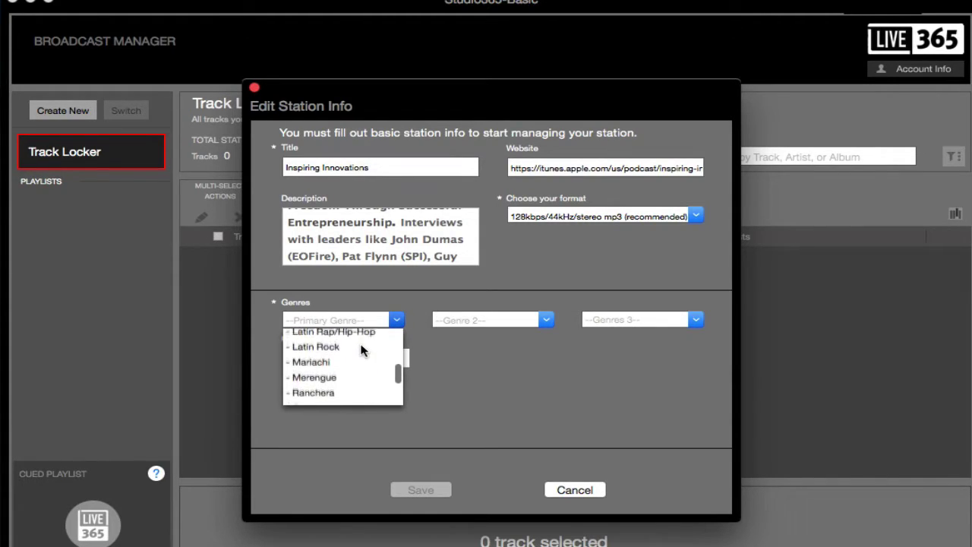
pyautogui.scroll(-10, 362, 349)
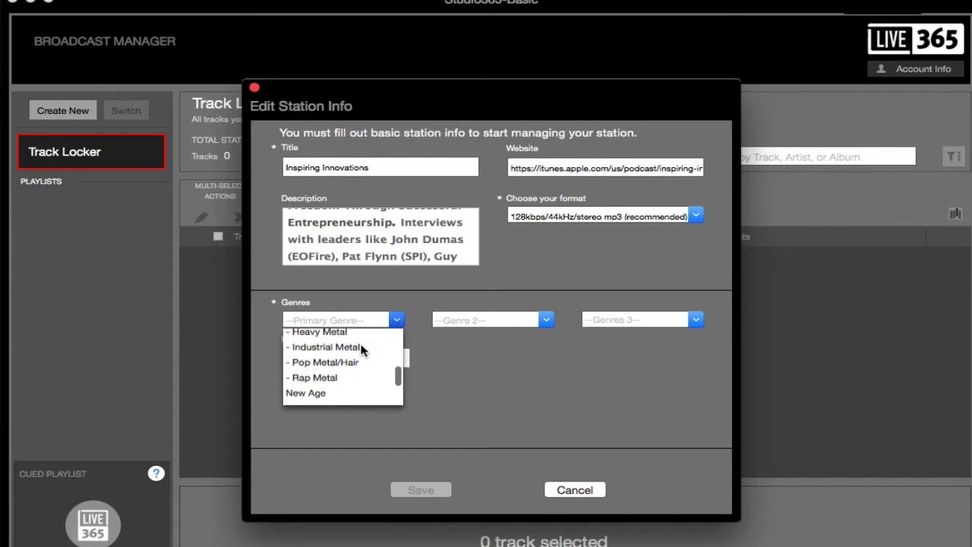
pyautogui.scroll(-10, 361, 350)
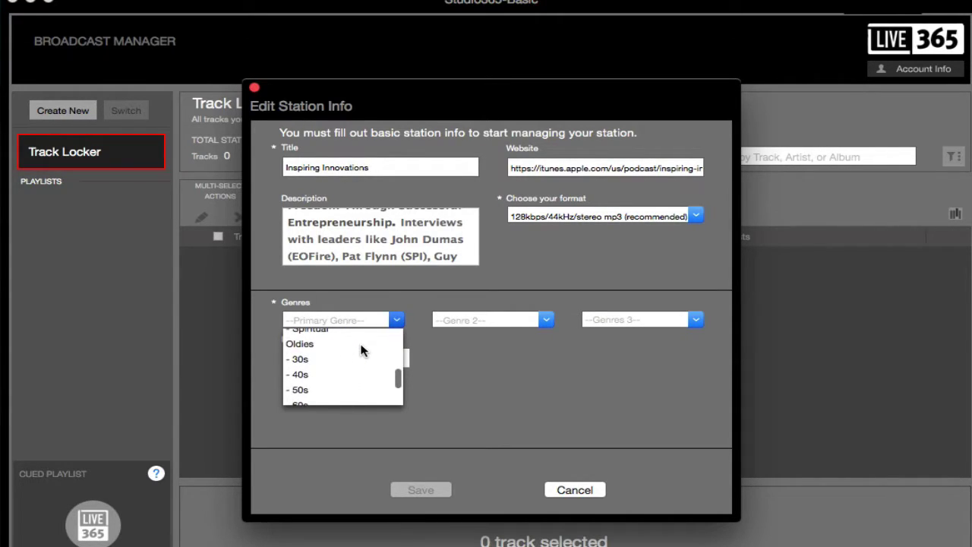
pyautogui.scroll(-10, 362, 350)
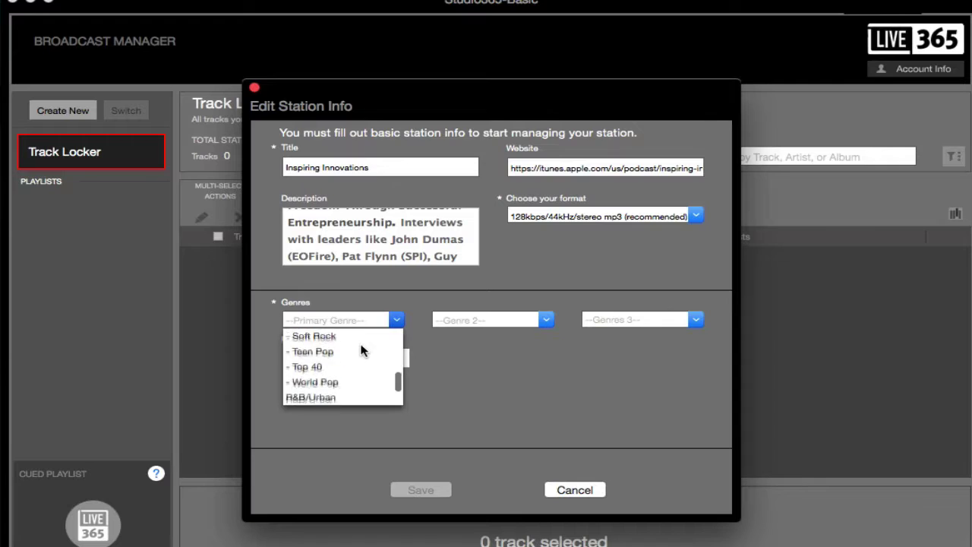
pyautogui.scroll(-10, 362, 350)
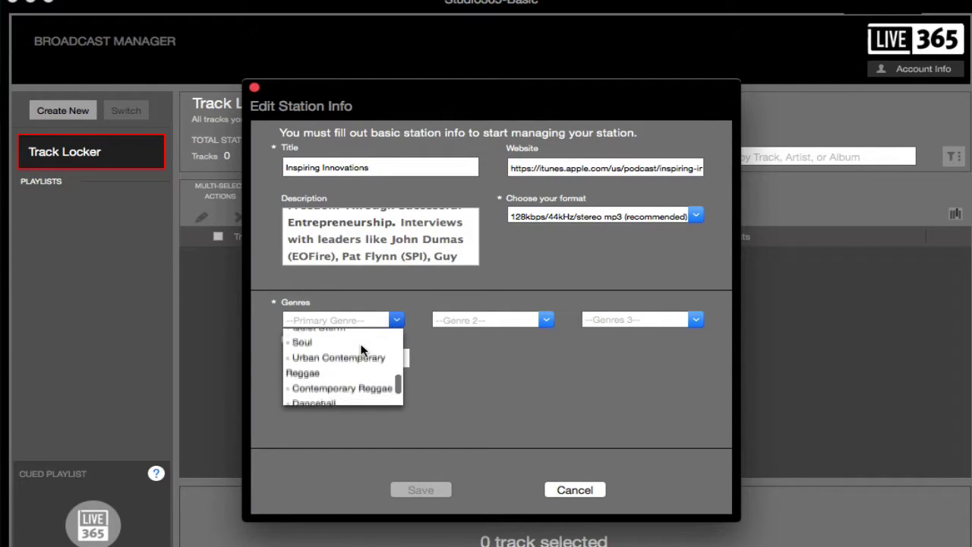
pyautogui.scroll(-10, 362, 350)
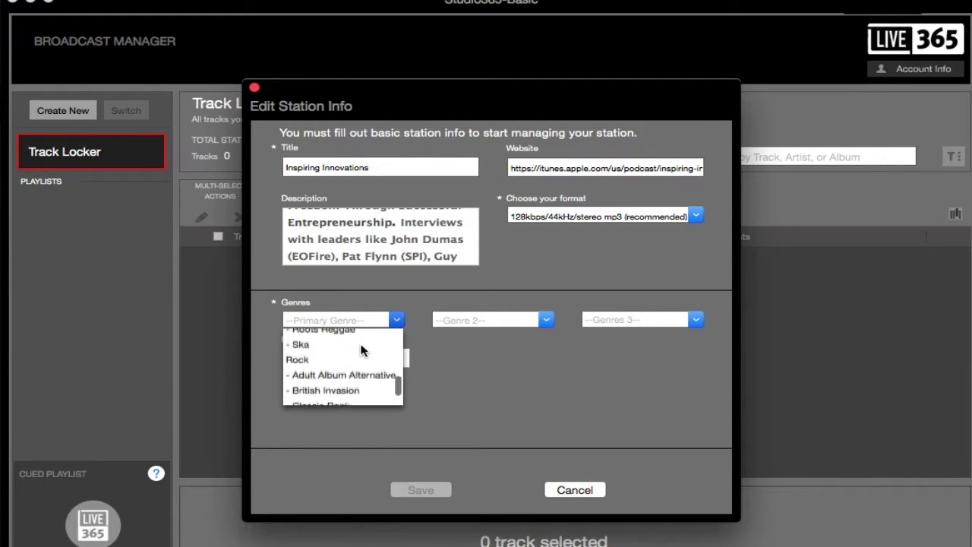
pyautogui.scroll(-10, 362, 349)
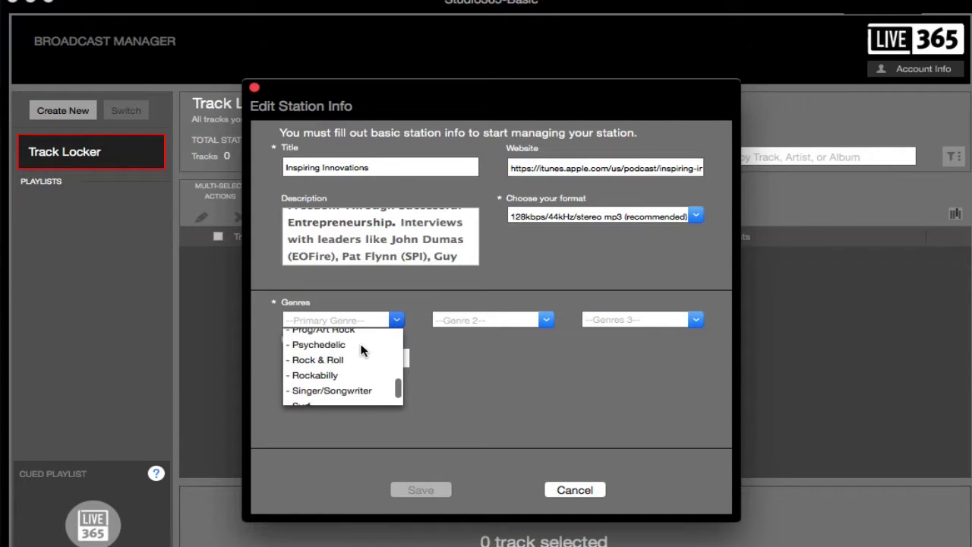
pyautogui.scroll(-10, 361, 349)
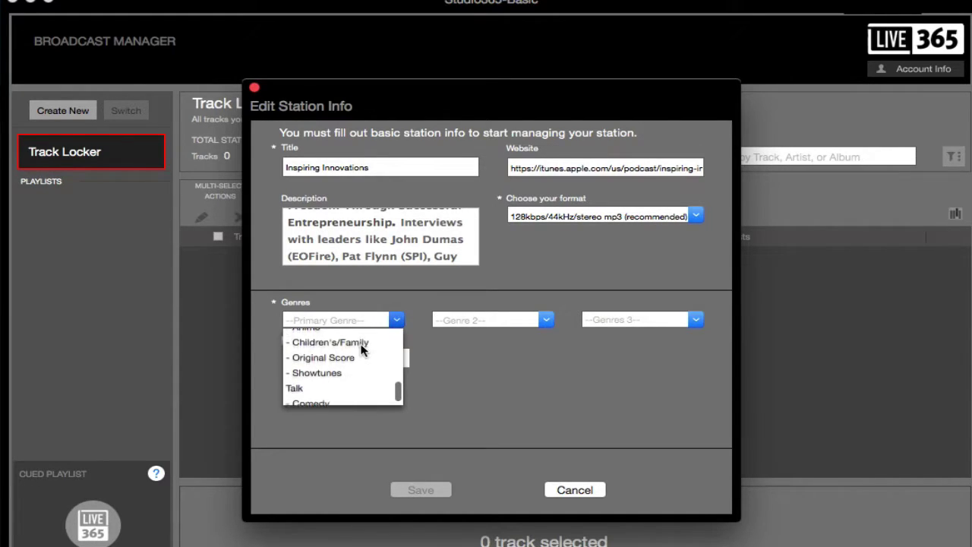
pyautogui.scroll(-3, 362, 349)
pyautogui.click(304, 343)
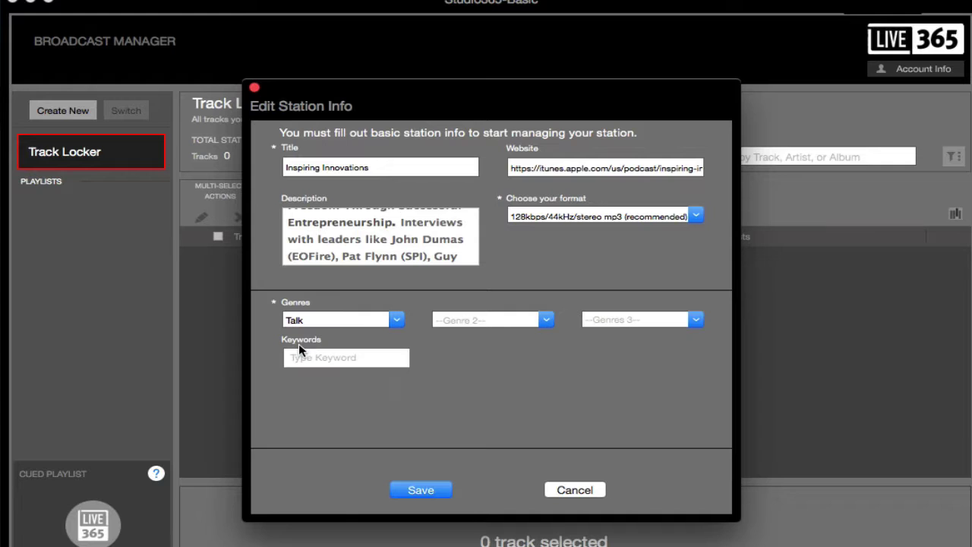
# - Open and scroll through the second genre choices
pyautogui.click(546, 320)
pyautogui.scroll(-5, 489, 359)
pyautogui.scroll(-15, 488, 359)
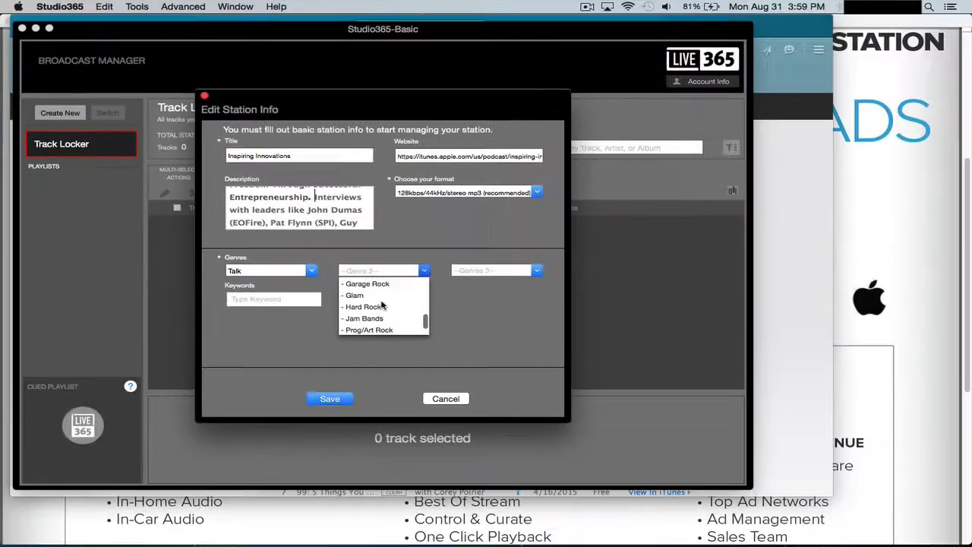
pyautogui.scroll(-15, 382, 305)
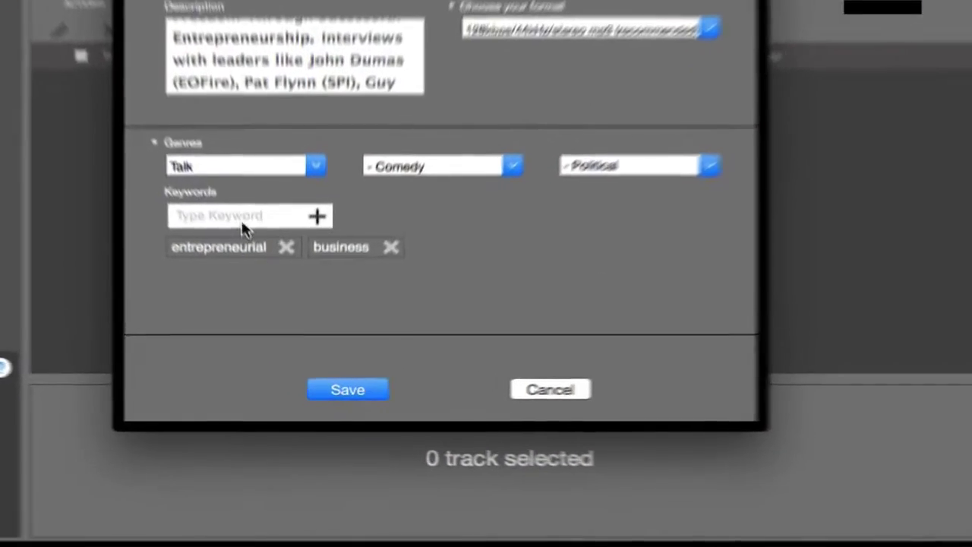
# - Add keywords business leaders, small business and two guest names, then save the station info
pyautogui.click(238, 215)
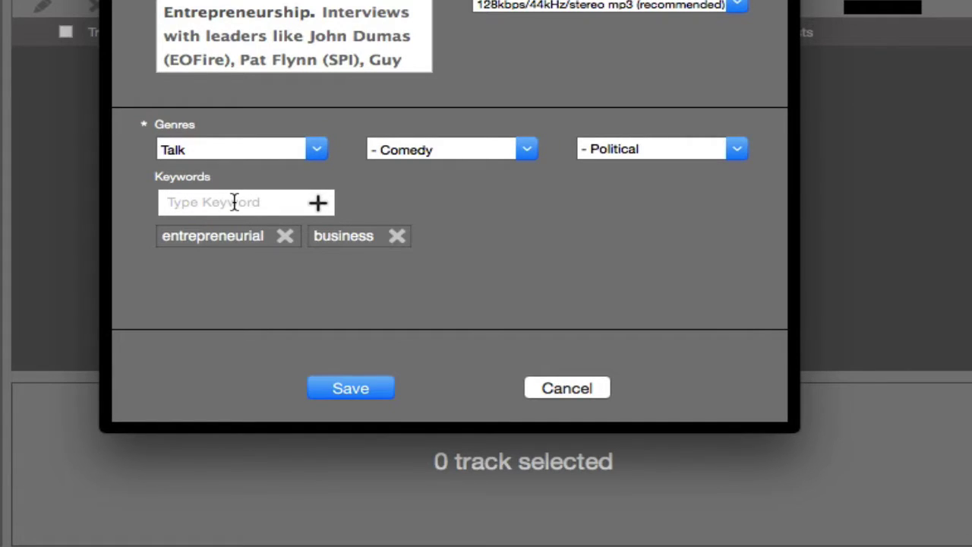
pyautogui.write('business leaders')
pyautogui.press('Return')
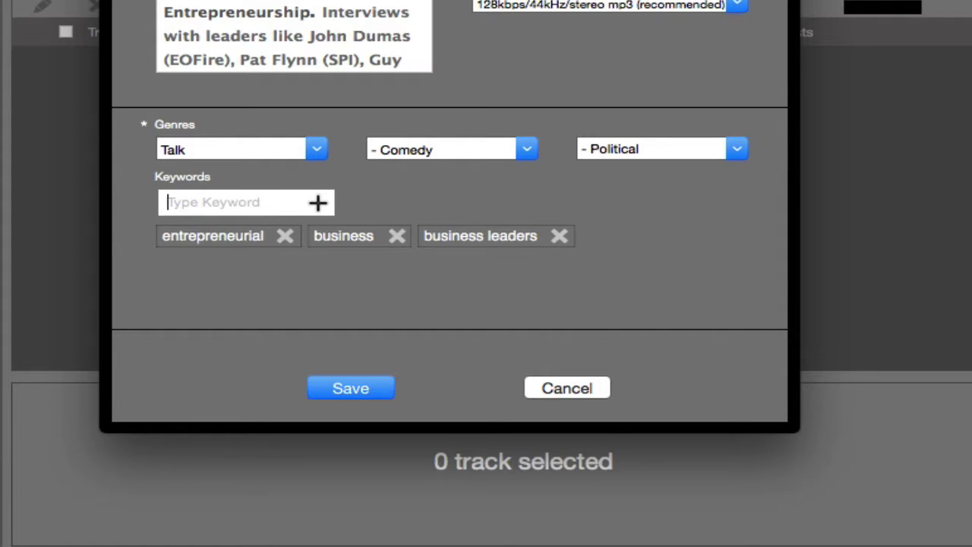
pyautogui.write('Patt Flyn')
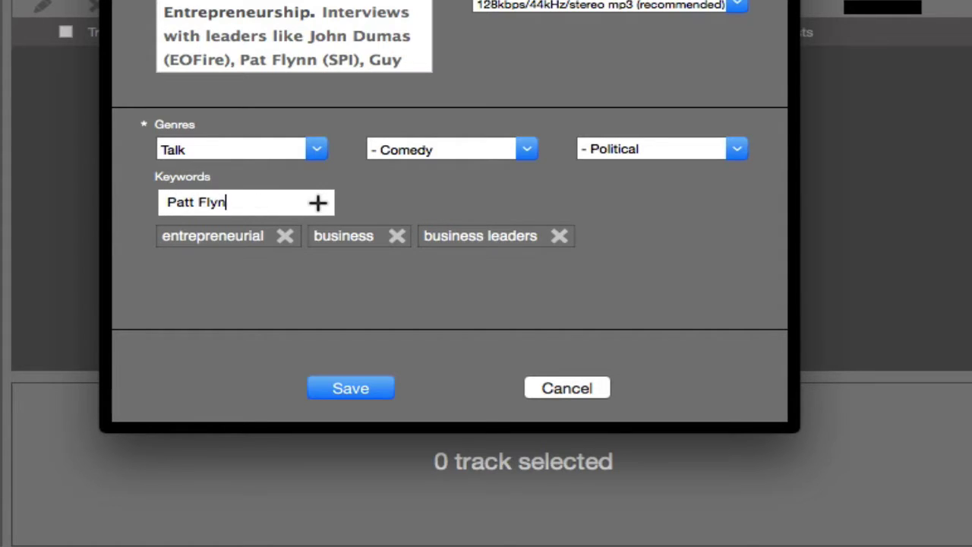
pyautogui.write('n')
pyautogui.press('Return')
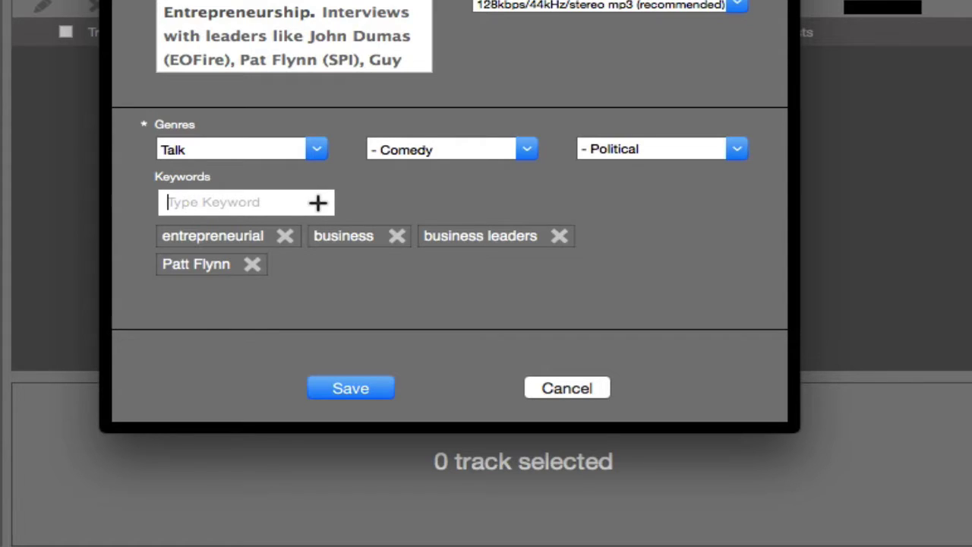
pyautogui.write('small business')
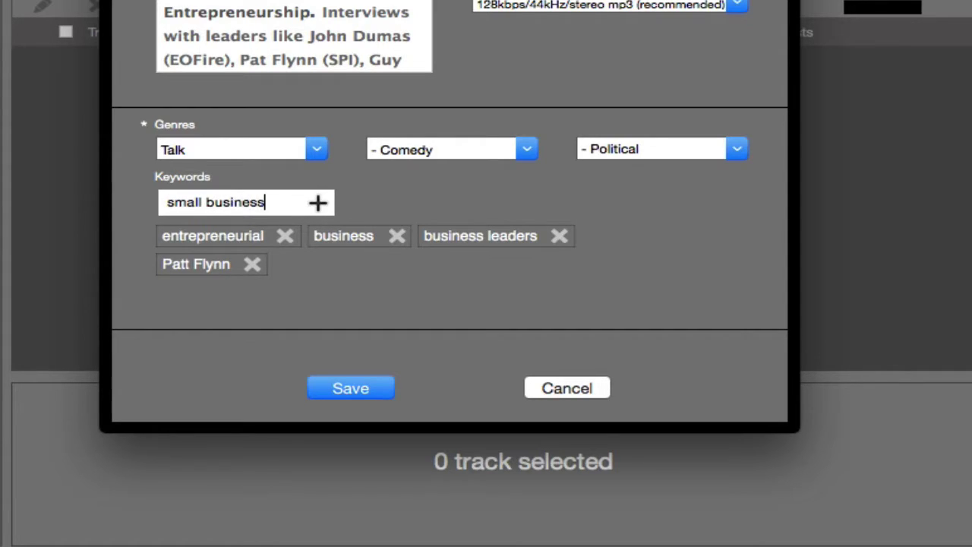
pyautogui.press('Return')
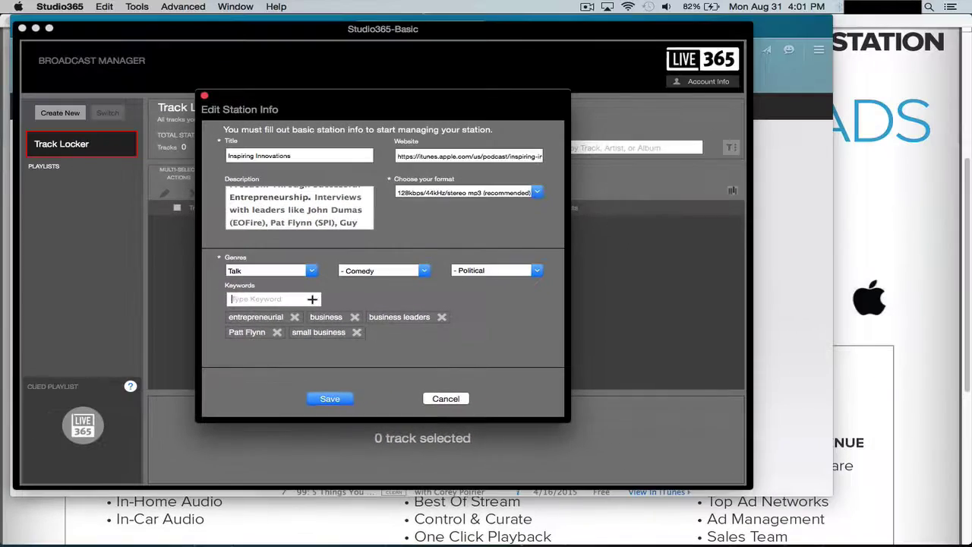
pyautogui.write('John Dumas')
pyautogui.press('Return')
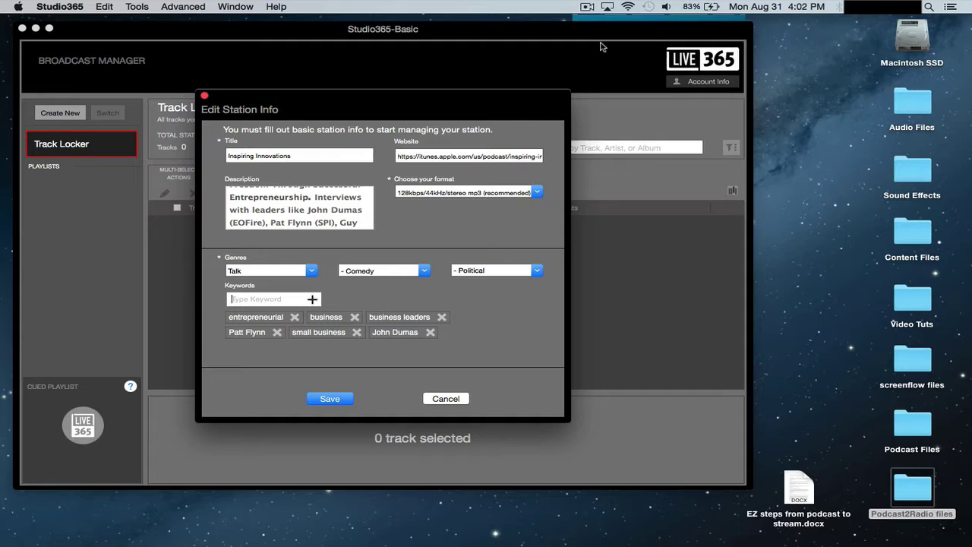
pyautogui.click(328, 400)
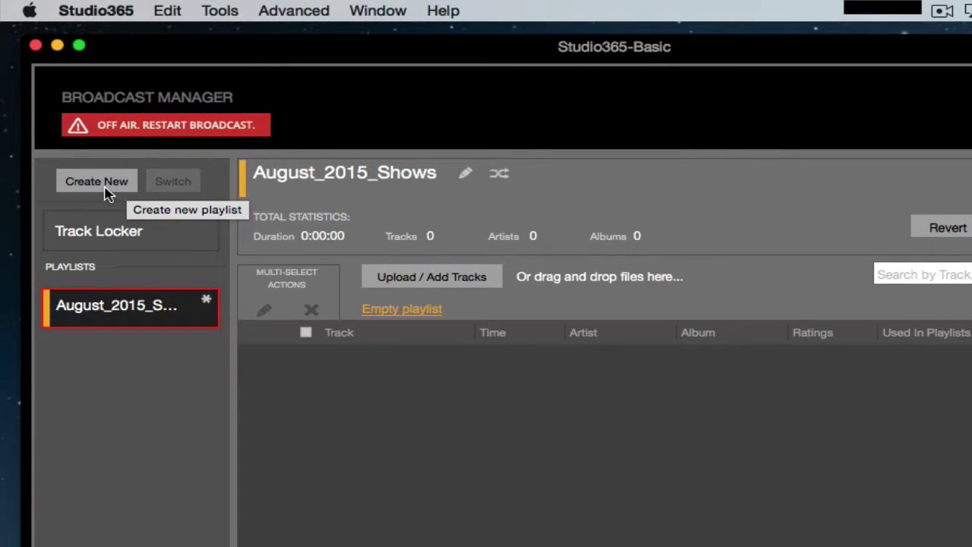
# - Create a new playlist named Shows_August_2015 with the dark blue-purple colour
pyautogui.click(106, 193)
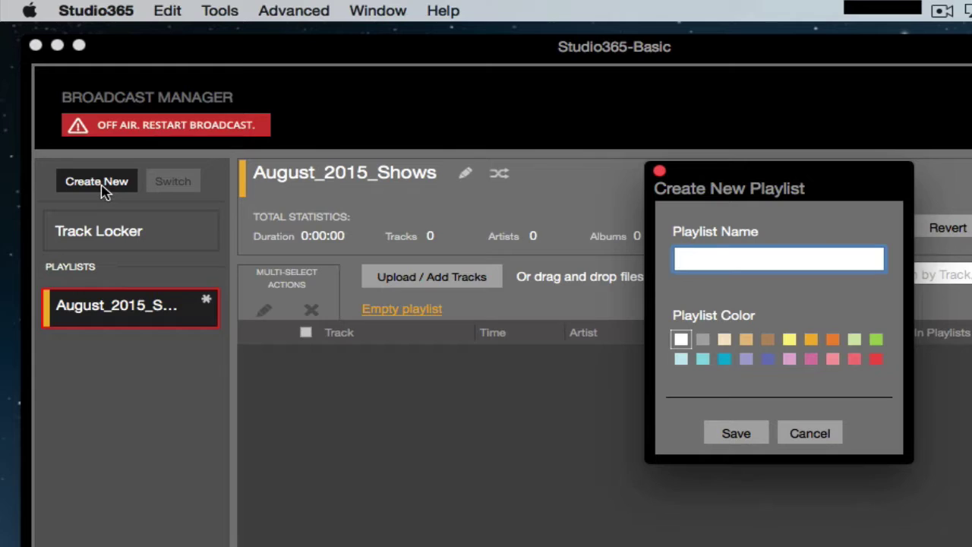
pyautogui.write('Shows_Aug')
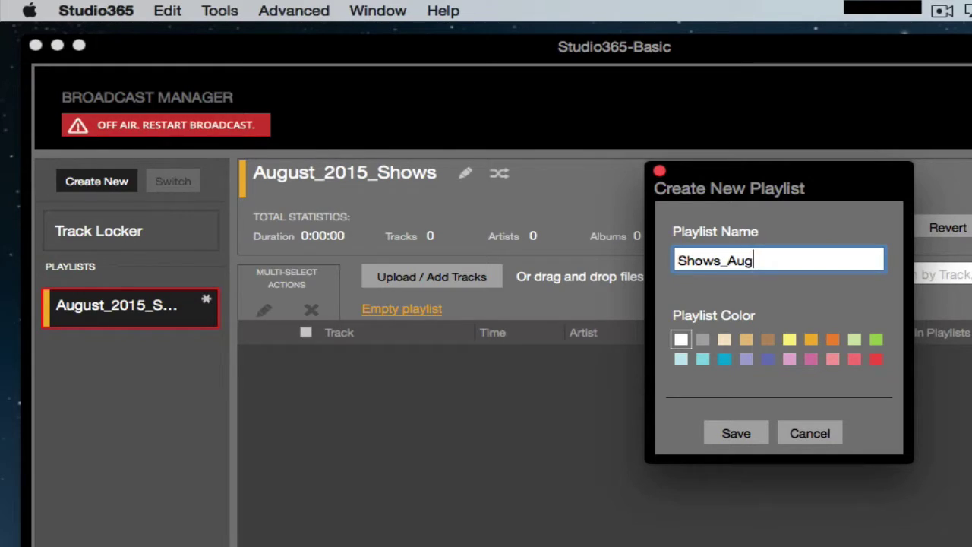
pyautogui.write('ust_2015')
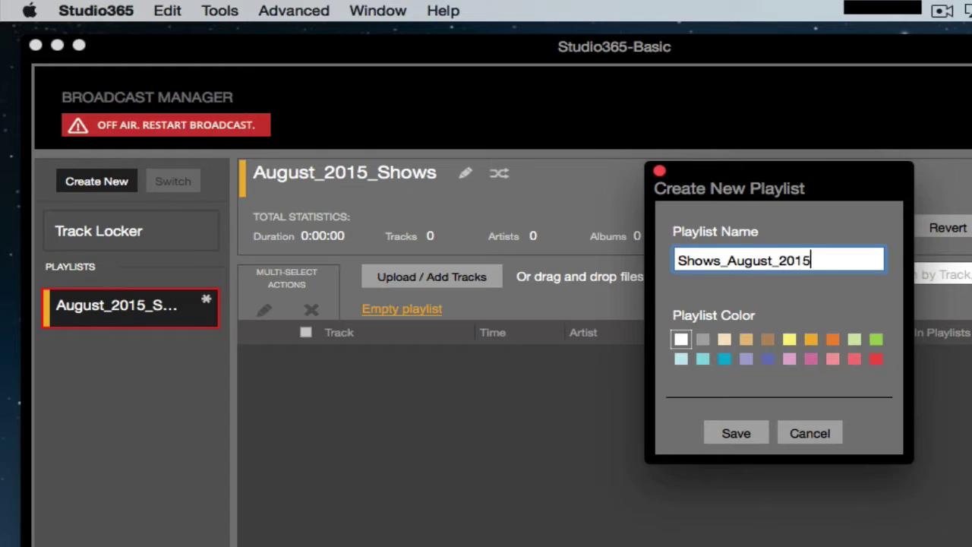
pyautogui.click(768, 359)
pyautogui.click(735, 434)
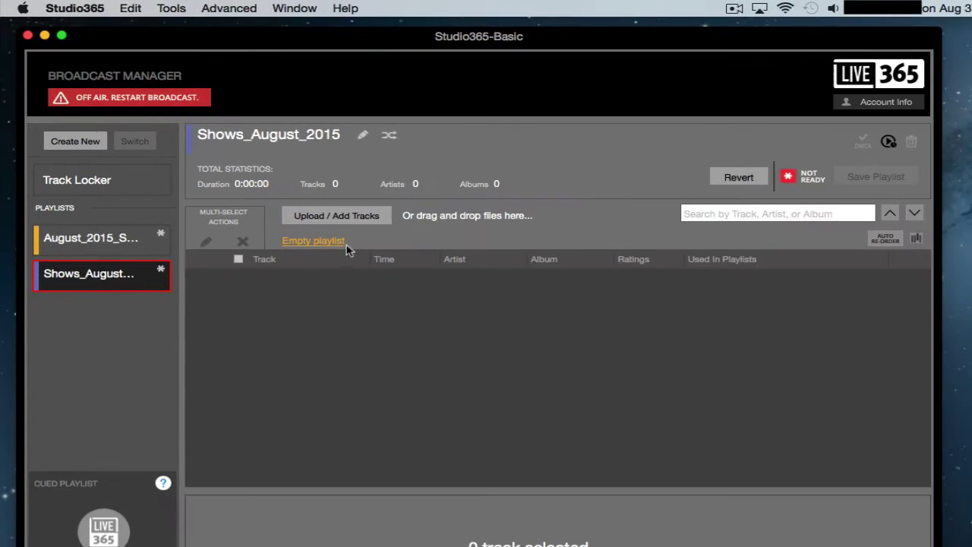
# - Add the three podcast MP3s from the Podcast Files folder and accept the bitrate upconversion warning
pyautogui.click(450, 279)
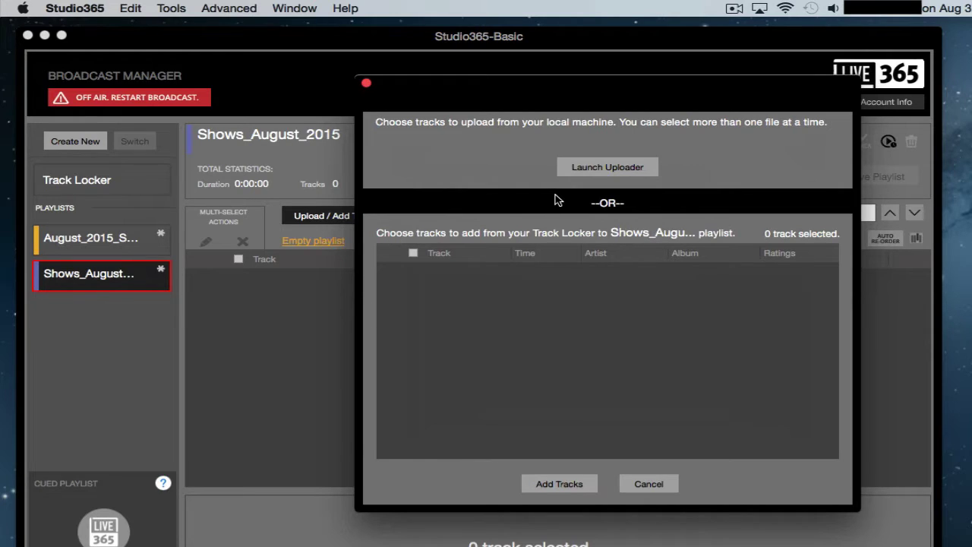
pyautogui.click(647, 485)
pyautogui.press('super+Tab')
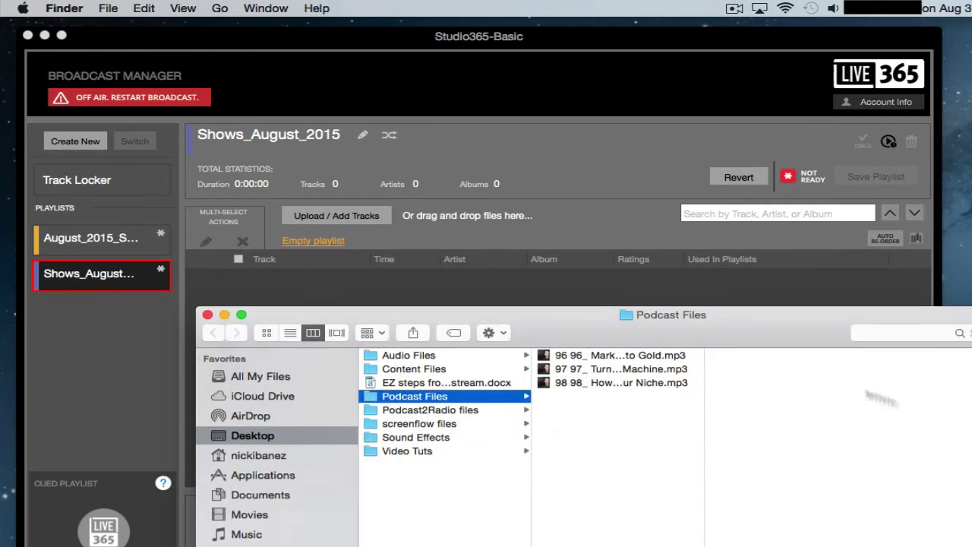
pyautogui.click(645, 359)
pyautogui.keyDown('shift'); pyautogui.click(605, 384); pyautogui.keyUp('shift')
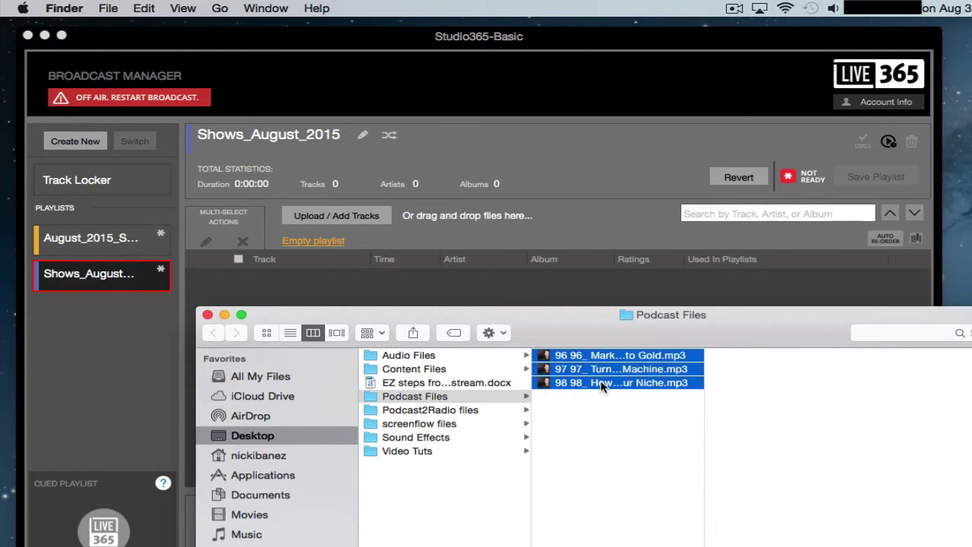
pyautogui.moveTo(564, 332); pyautogui.dragTo(482, 321)
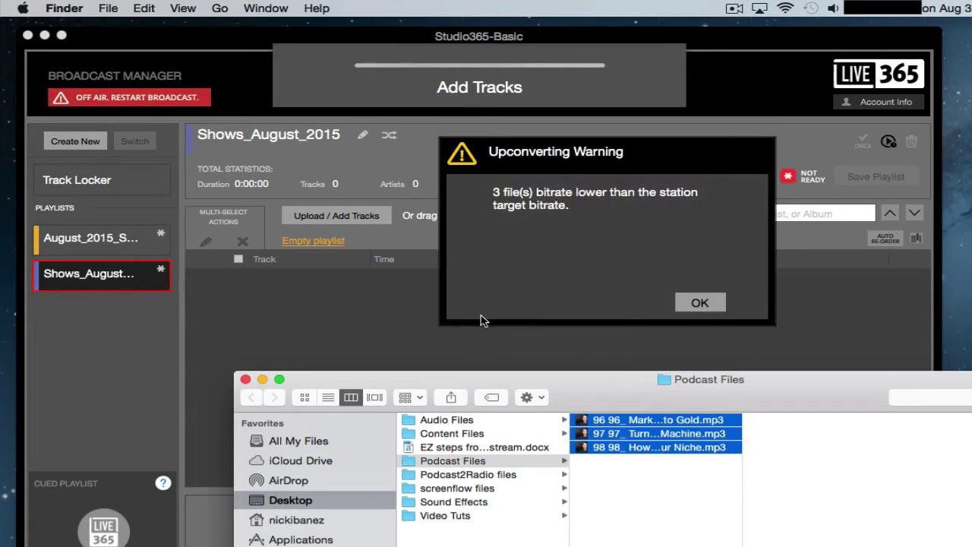
pyautogui.click(707, 307)
pyautogui.click(700, 304)
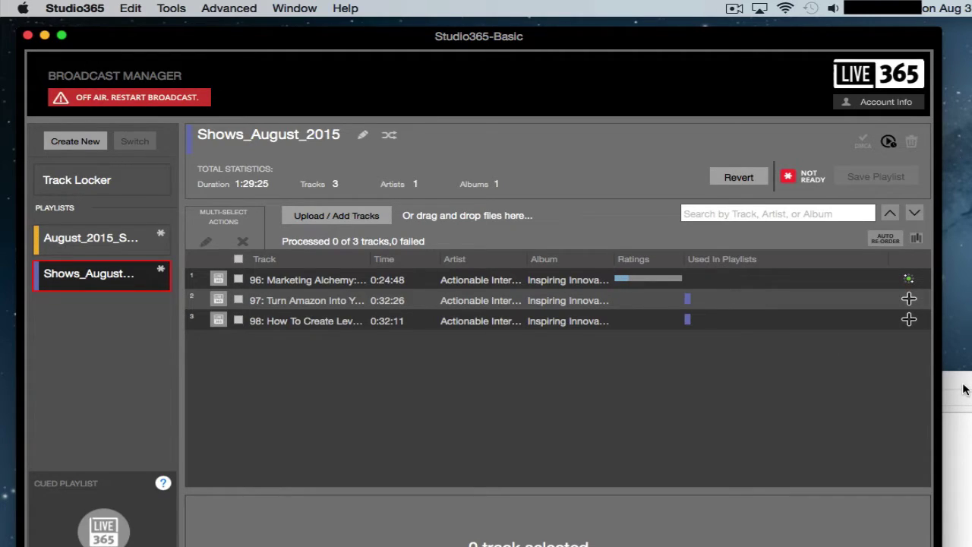
# - Close the Podcast Files folder and save the playlist with its three tracks (1:29:25)
pyautogui.click(965, 390)
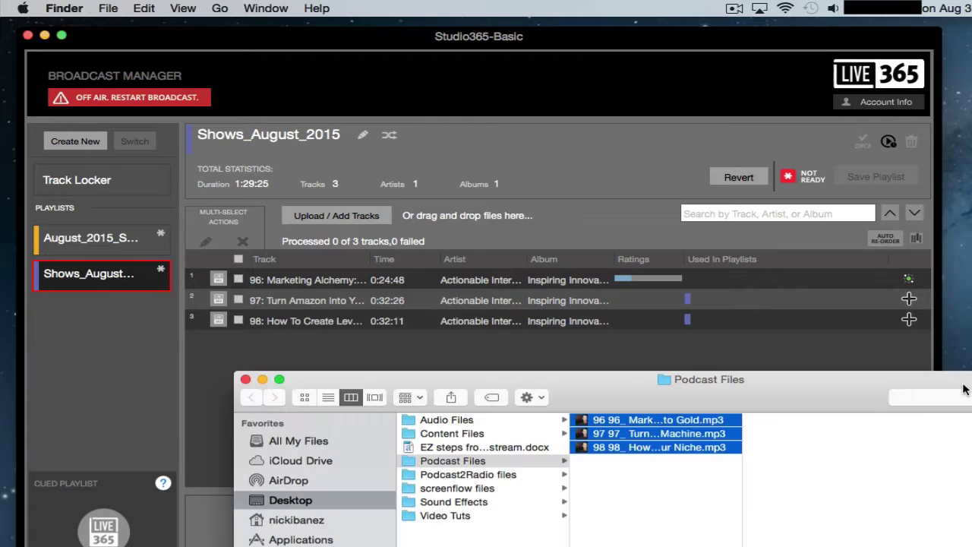
pyautogui.click(245, 379)
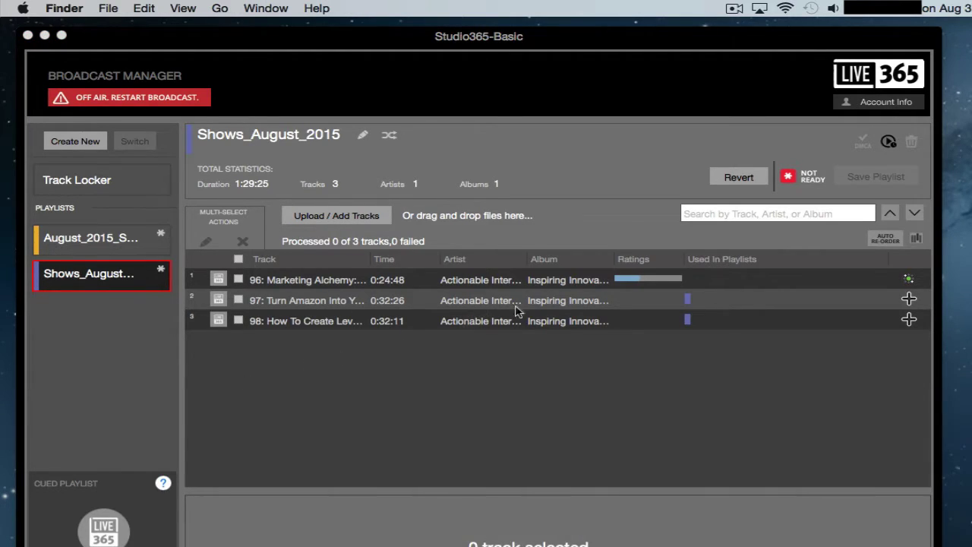
pyautogui.click(577, 190)
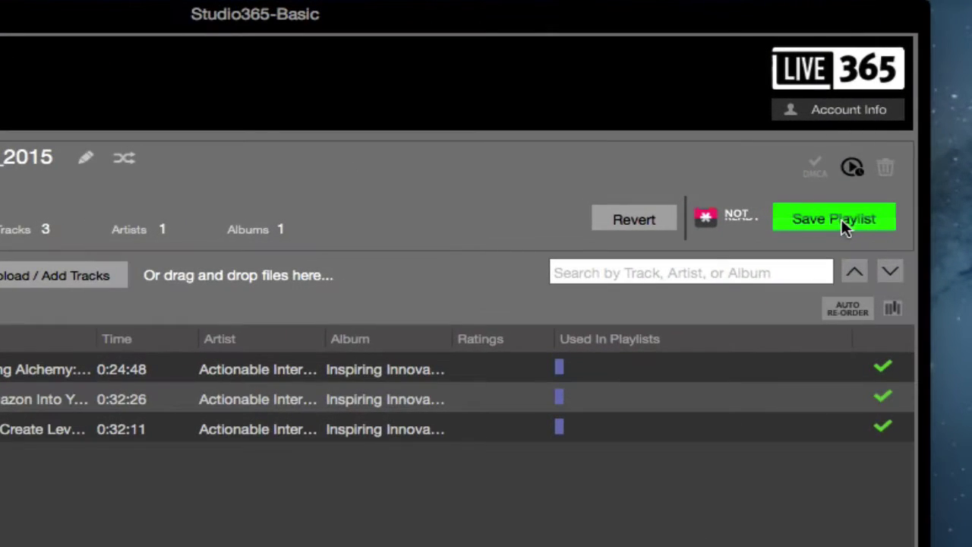
pyautogui.click(717, 147)
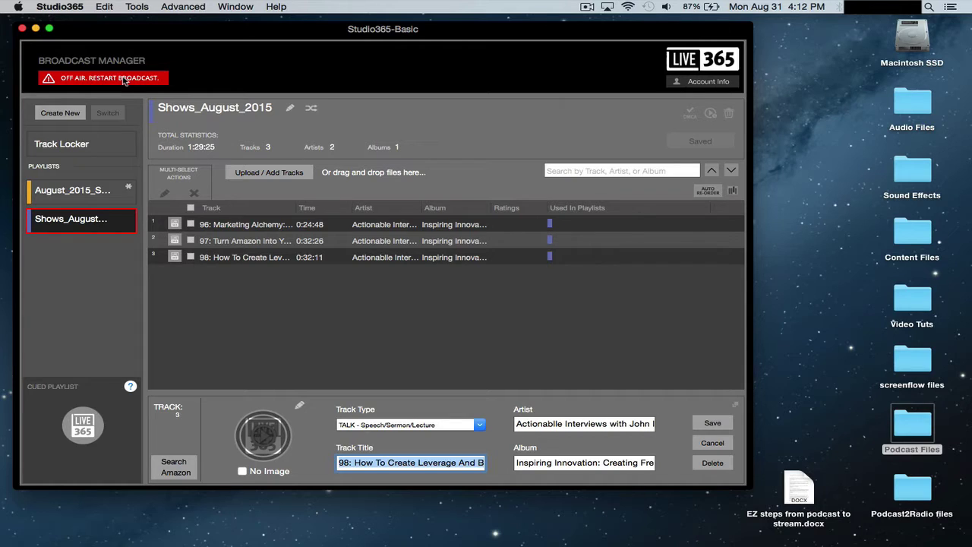
# - Restart the broadcast and go on air with Shows_August_2015 as the playlist
pyautogui.click(124, 81)
pyautogui.click(256, 47)
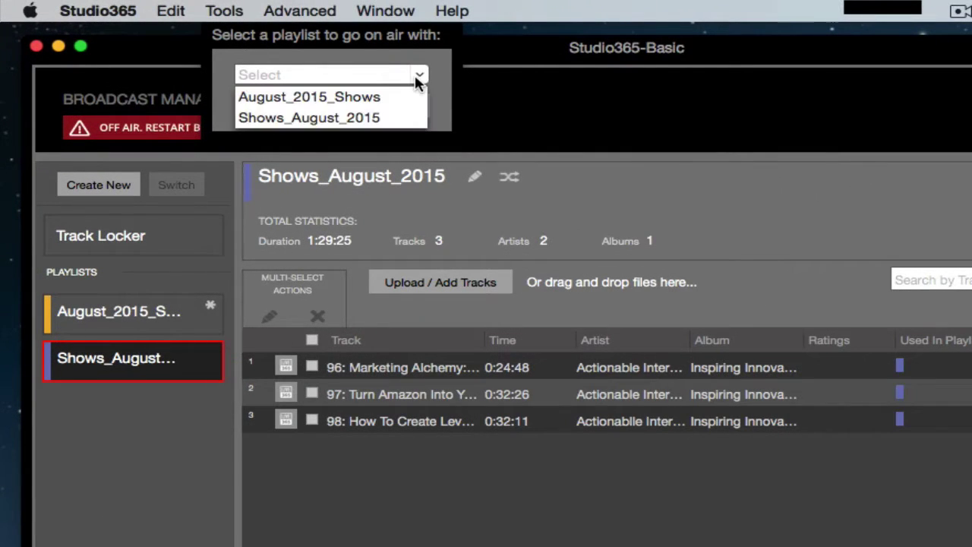
pyautogui.click(379, 118)
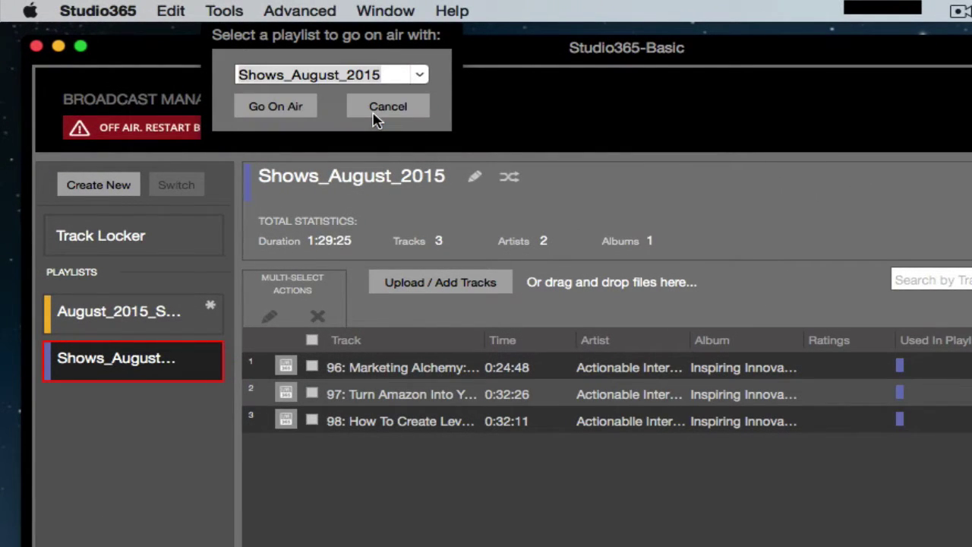
pyautogui.click(289, 110)
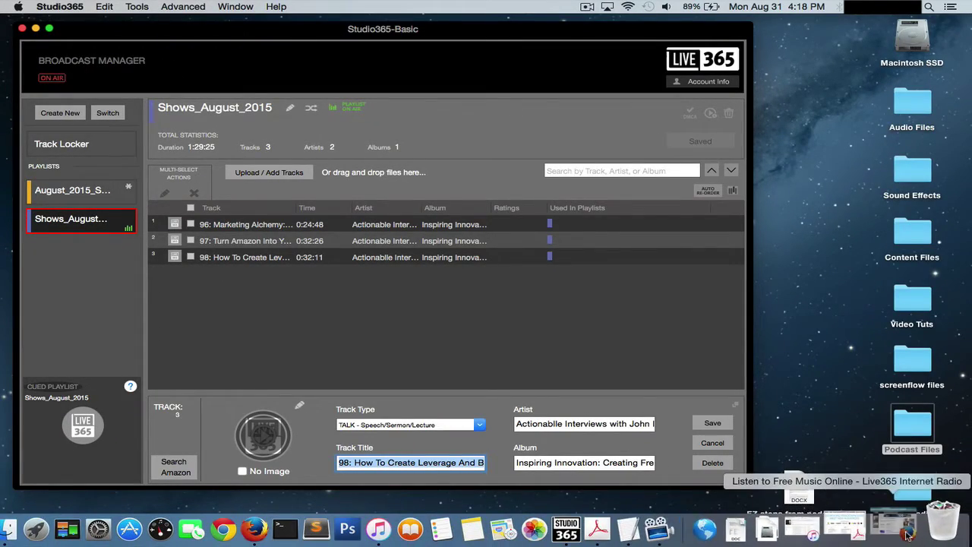
# - Search Live365 for 'inspiring innovations' and open the Inspiring Innovations station page
pyautogui.click(881, 526)
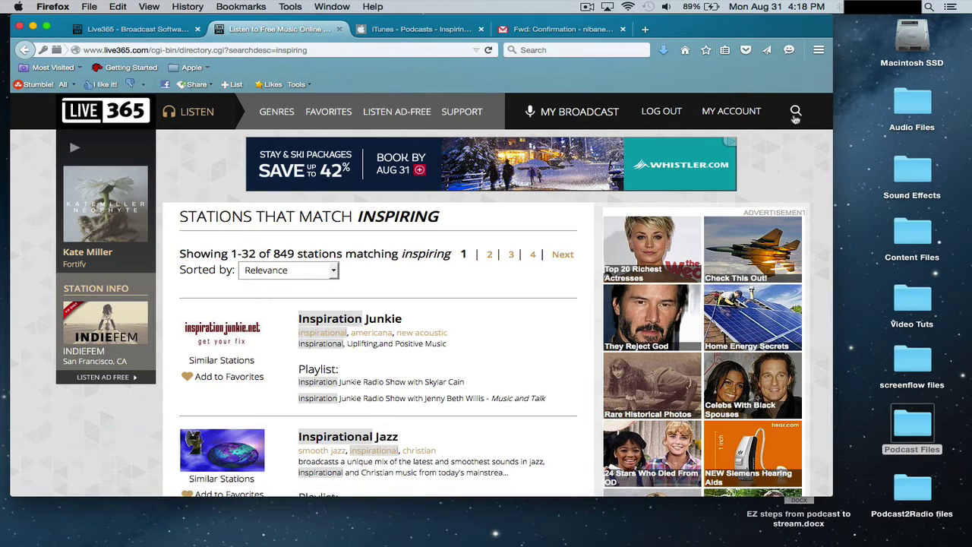
pyautogui.click(797, 111)
pyautogui.click(409, 104)
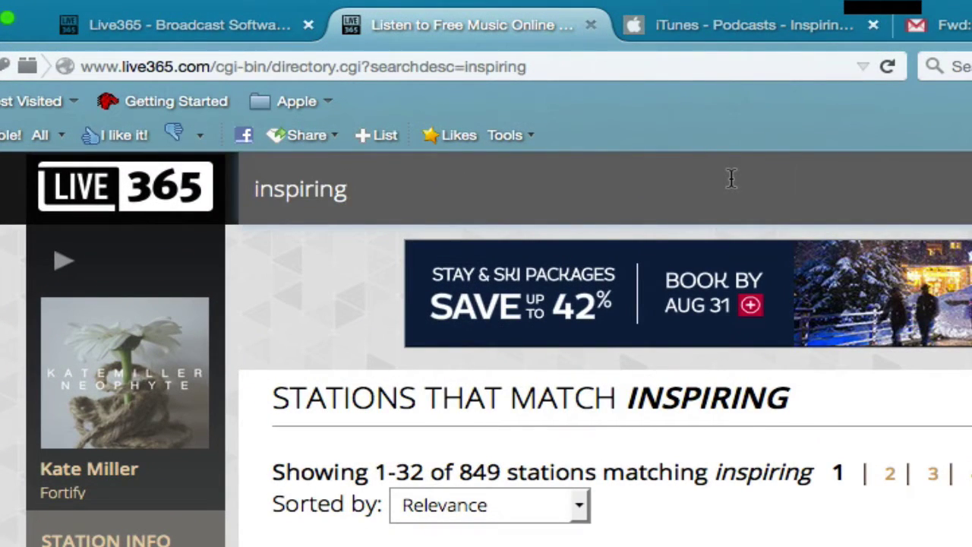
pyautogui.write('innovations')
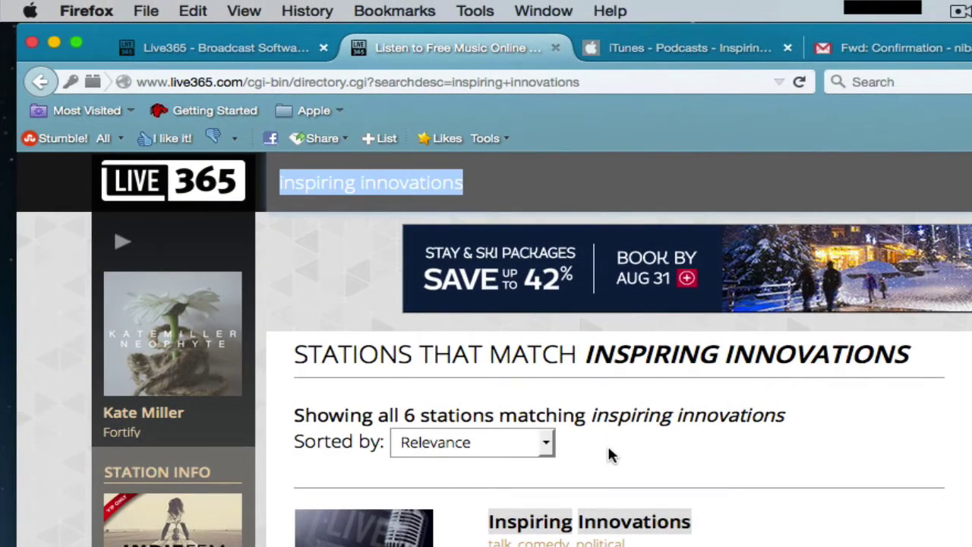
pyautogui.scroll(-3, 655, 509)
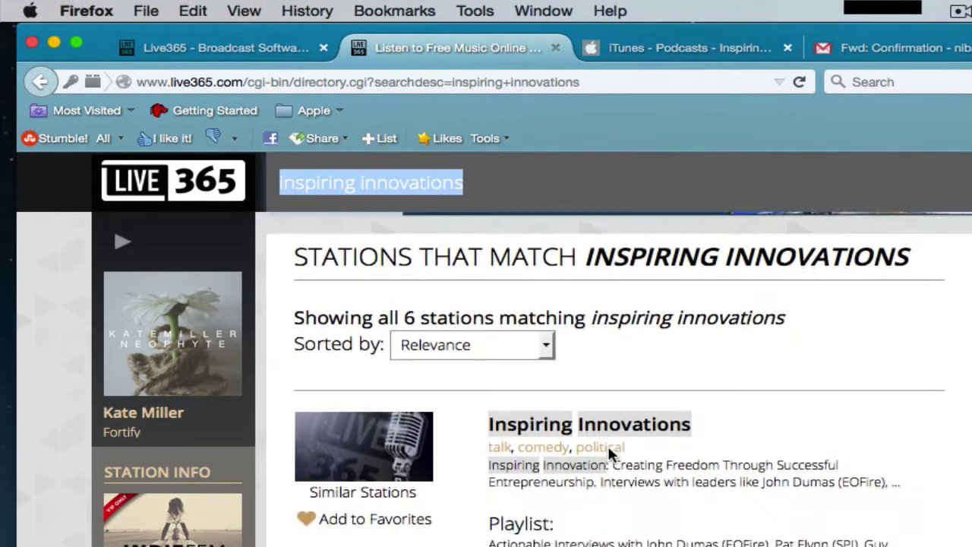
pyautogui.scroll(-2, 610, 453)
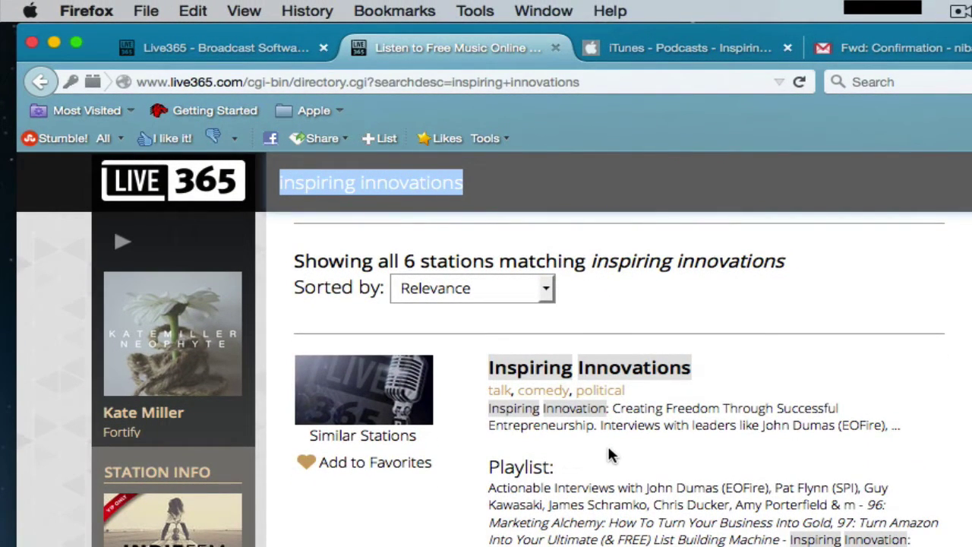
pyautogui.click(588, 369)
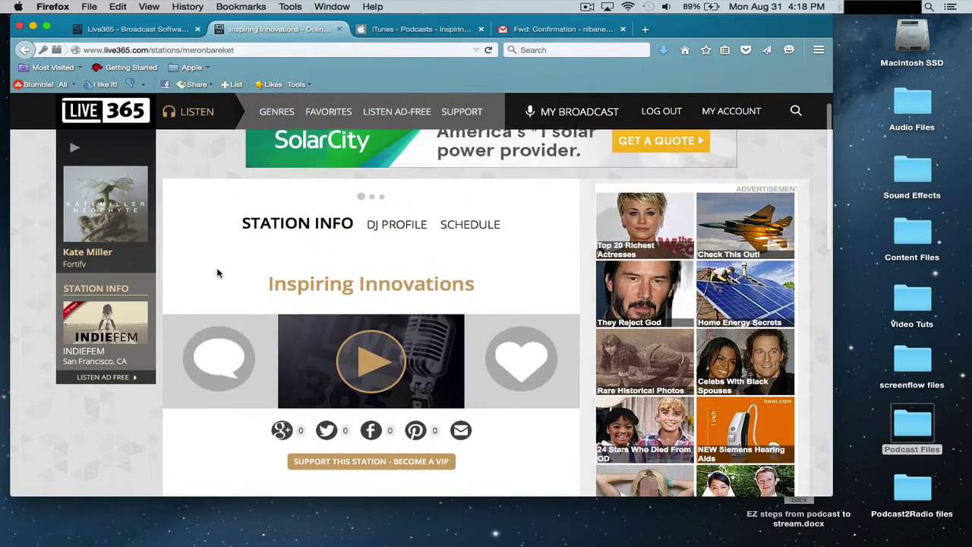
pyautogui.scroll(-1, 218, 274)
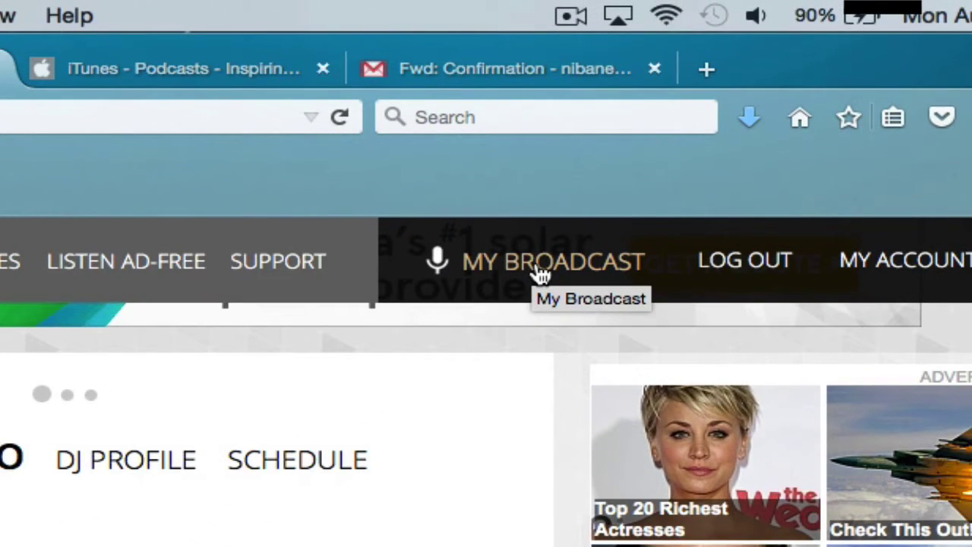
# - Go to My Broadcast, My Profile, Station Page, and scroll to the Station Page Image section
pyautogui.click(540, 273)
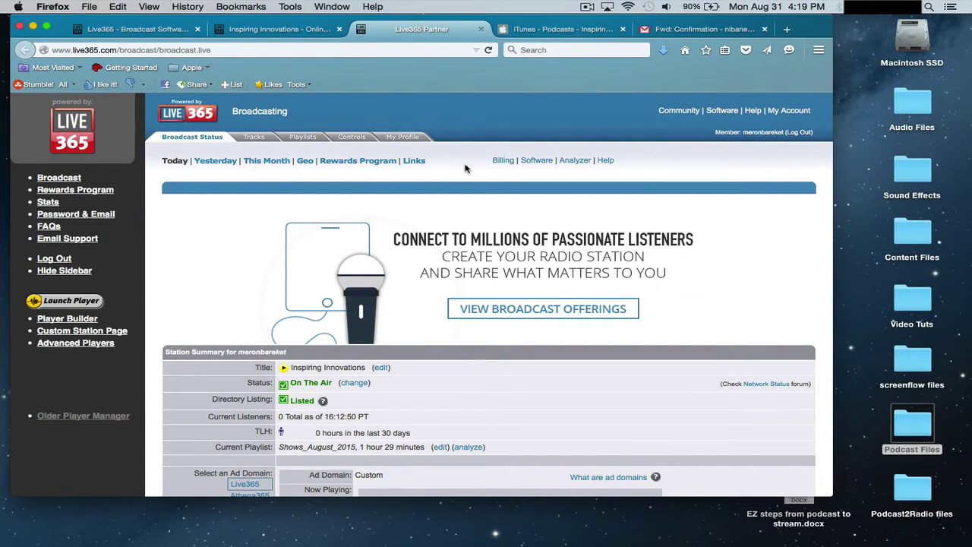
pyautogui.scroll(-2, 466, 169)
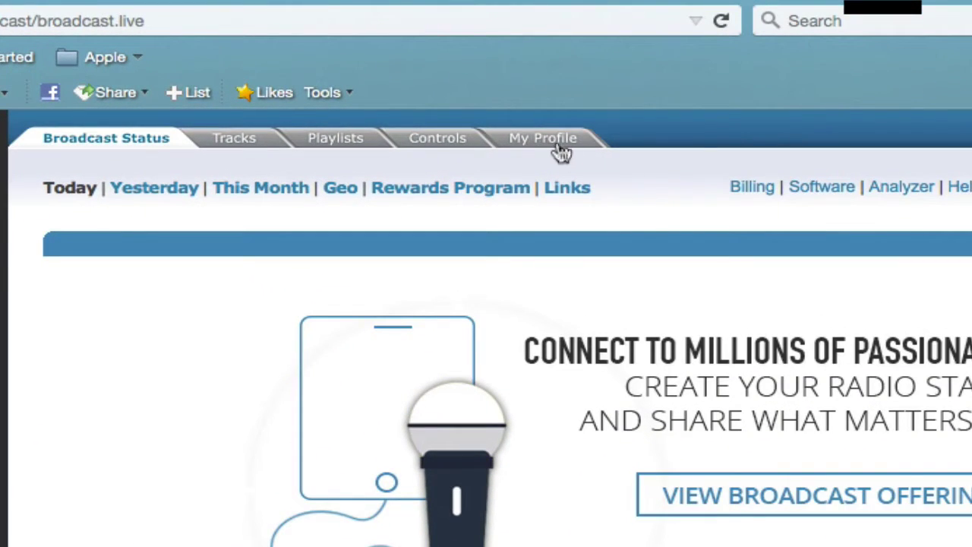
pyautogui.click(408, 110)
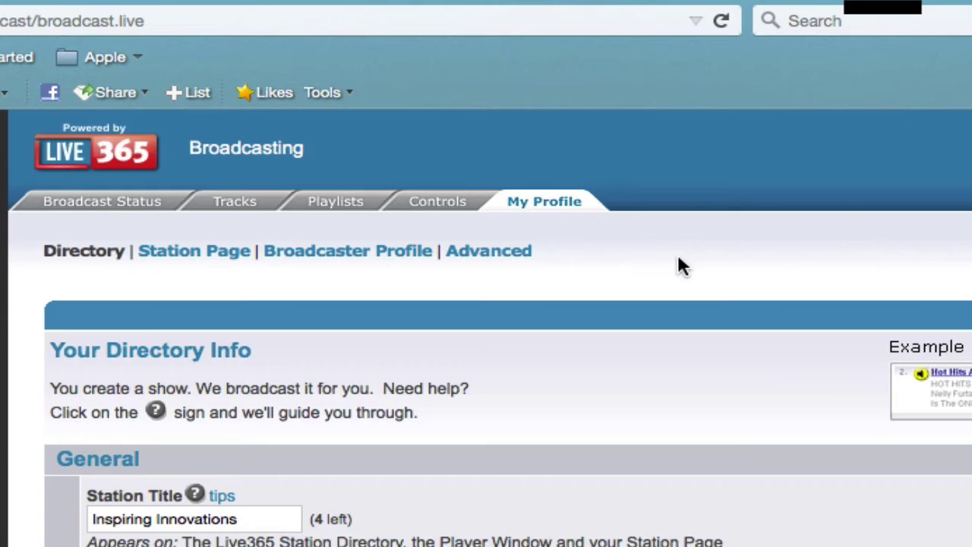
pyautogui.scroll(-2, 677, 252)
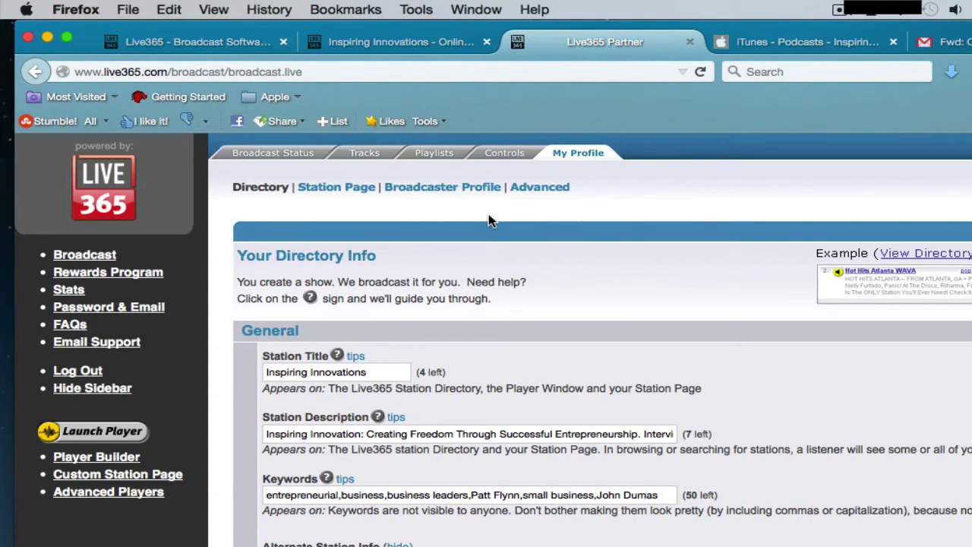
pyautogui.click(341, 189)
pyautogui.scroll(-10, 221, 238)
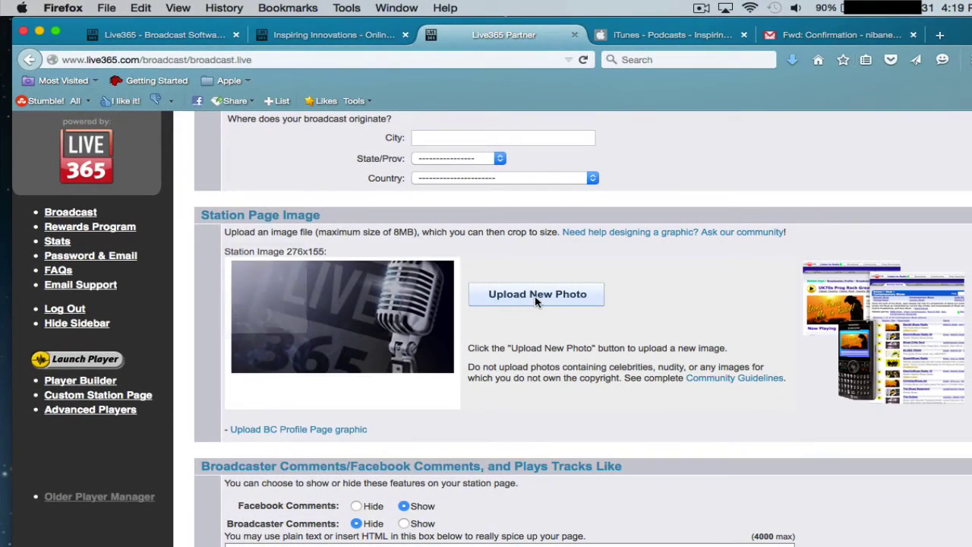
# - Upload the podcast artwork JPEG as a new station page photo
pyautogui.click(535, 296)
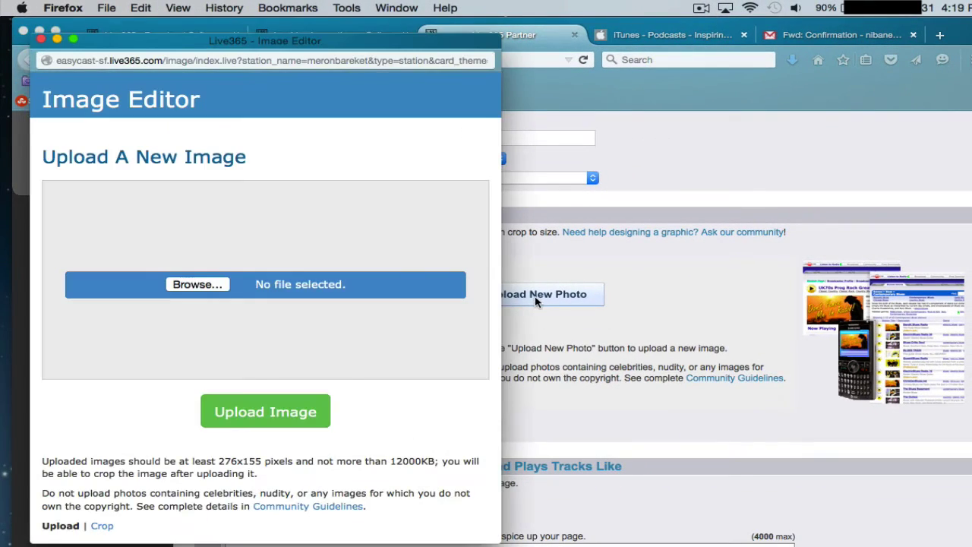
pyautogui.click(214, 284)
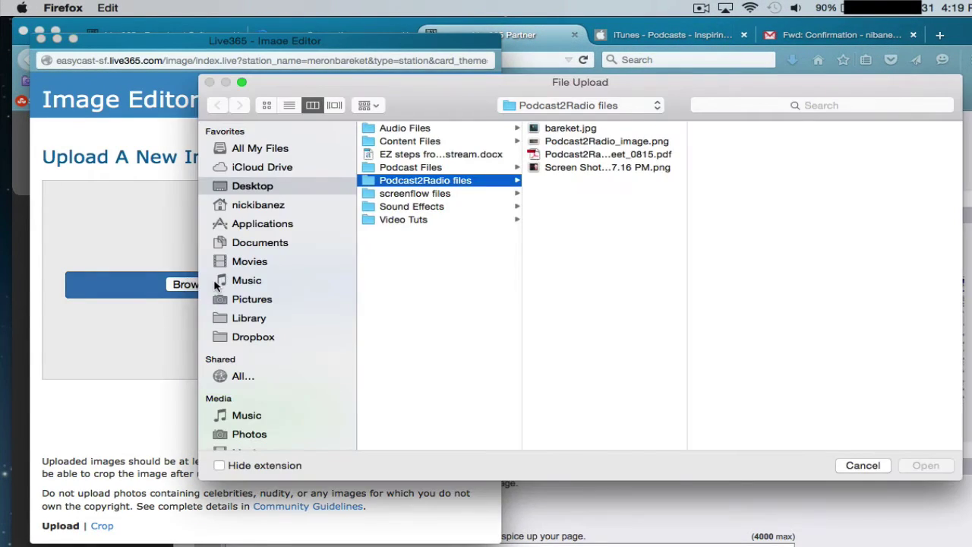
pyautogui.click(569, 129)
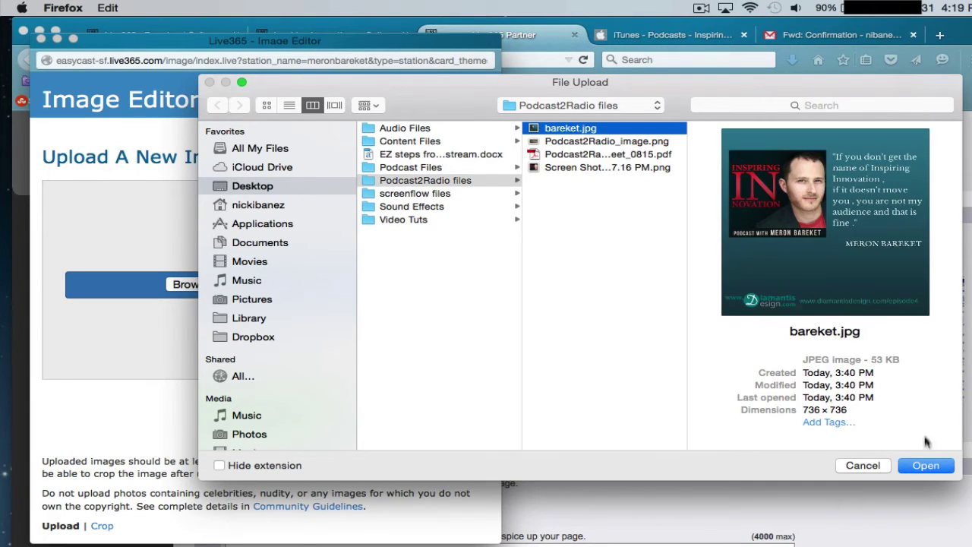
pyautogui.click(925, 465)
pyautogui.click(304, 410)
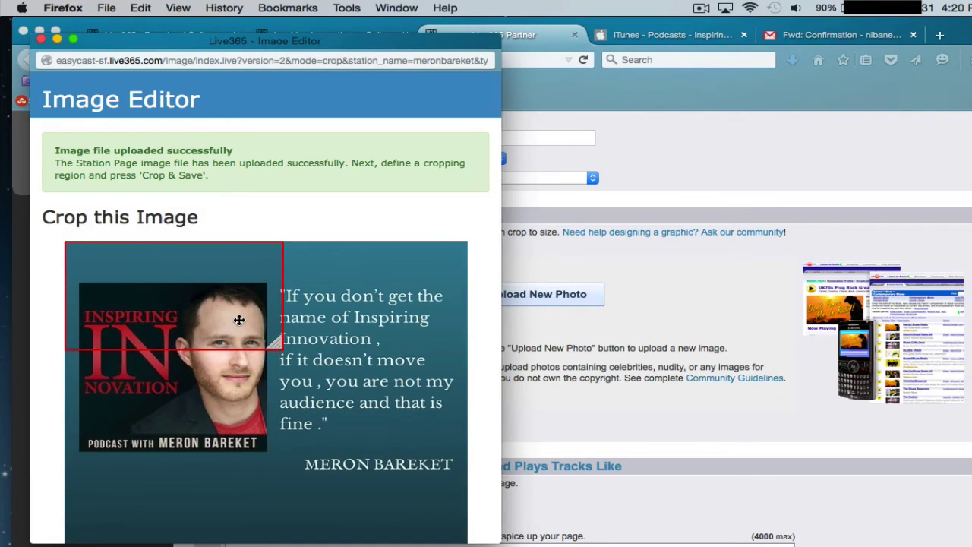
# - Crop the image to the artwork and quote, save it, and close the editor
pyautogui.moveTo(240, 322); pyautogui.dragTo(245, 355)
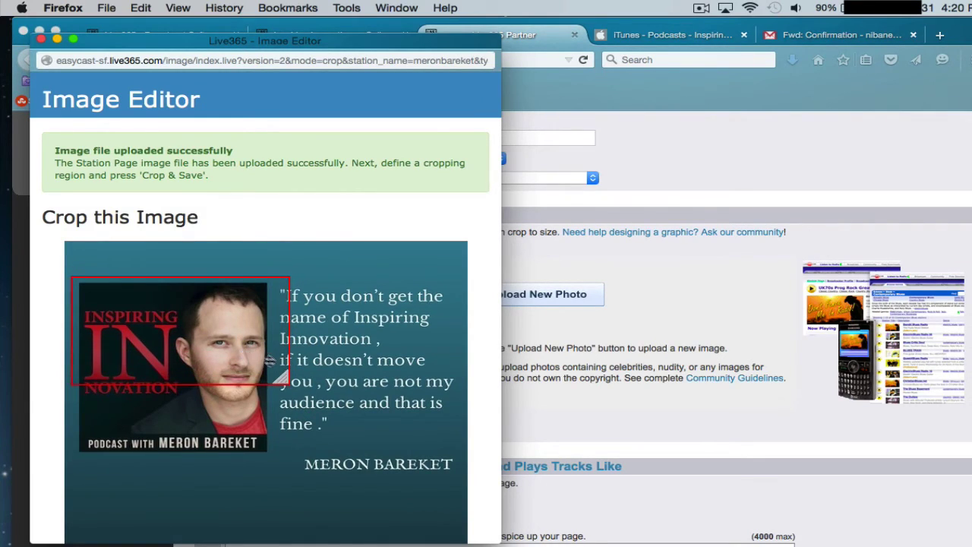
pyautogui.moveTo(284, 381); pyautogui.dragTo(461, 514)
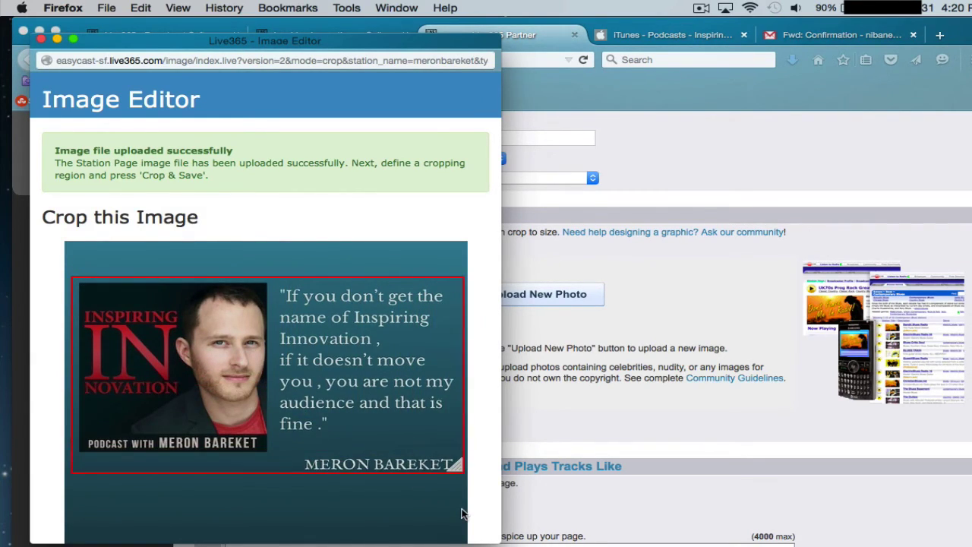
pyautogui.scroll(-3, 488, 445)
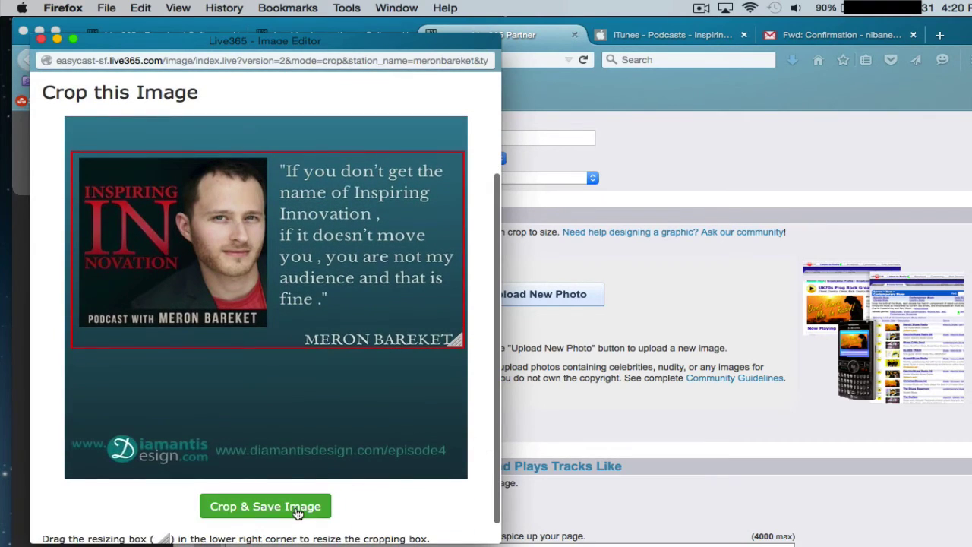
pyautogui.click(298, 507)
pyautogui.click(270, 358)
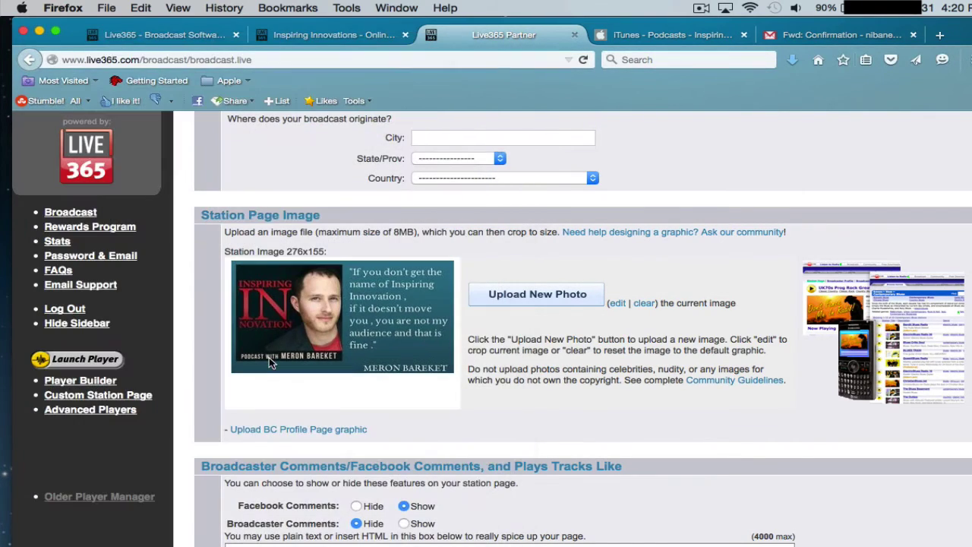
pyautogui.scroll(-3, 534, 420)
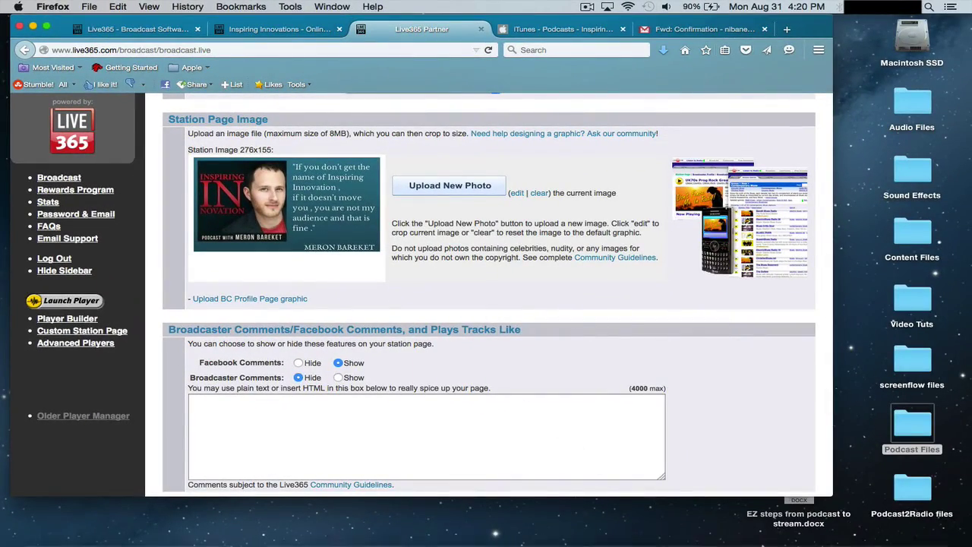
# - Bring Podcast2Radio_OneSheet_0815.pdf up in Acrobat and show the top of the page
pyautogui.moveTo(835, 528)
pyautogui.click(885, 527)
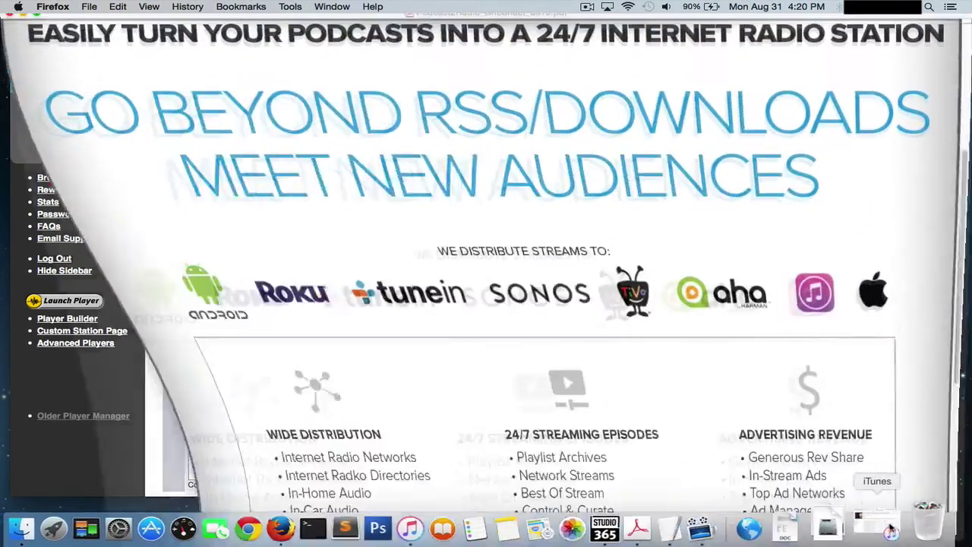
pyautogui.scroll(5, 665, 307)
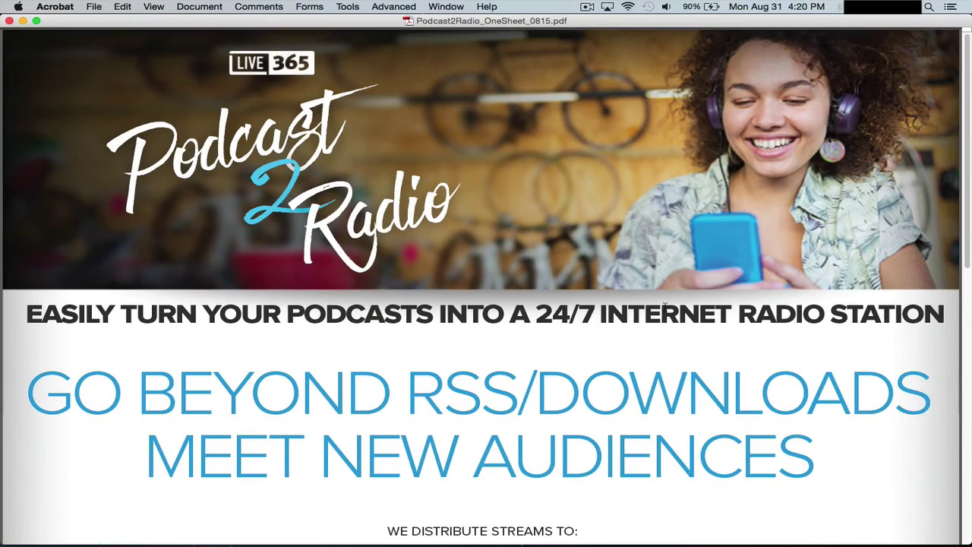